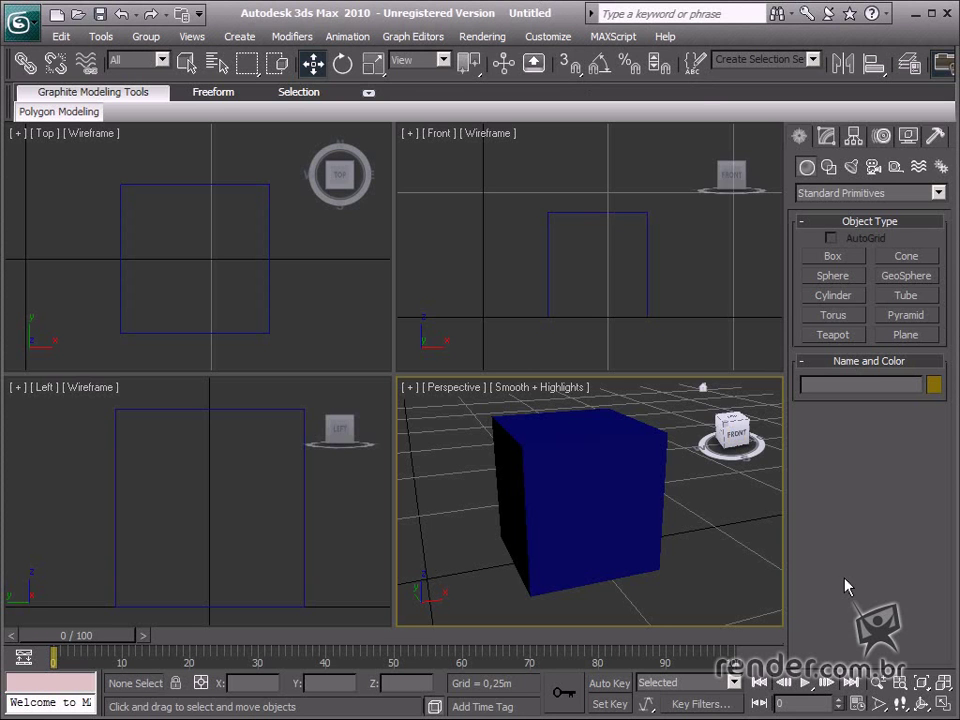
Select the blue box and maximize the Perspective viewport with the box centred in view
alt+middle_drag(540, 531, 531, 540)
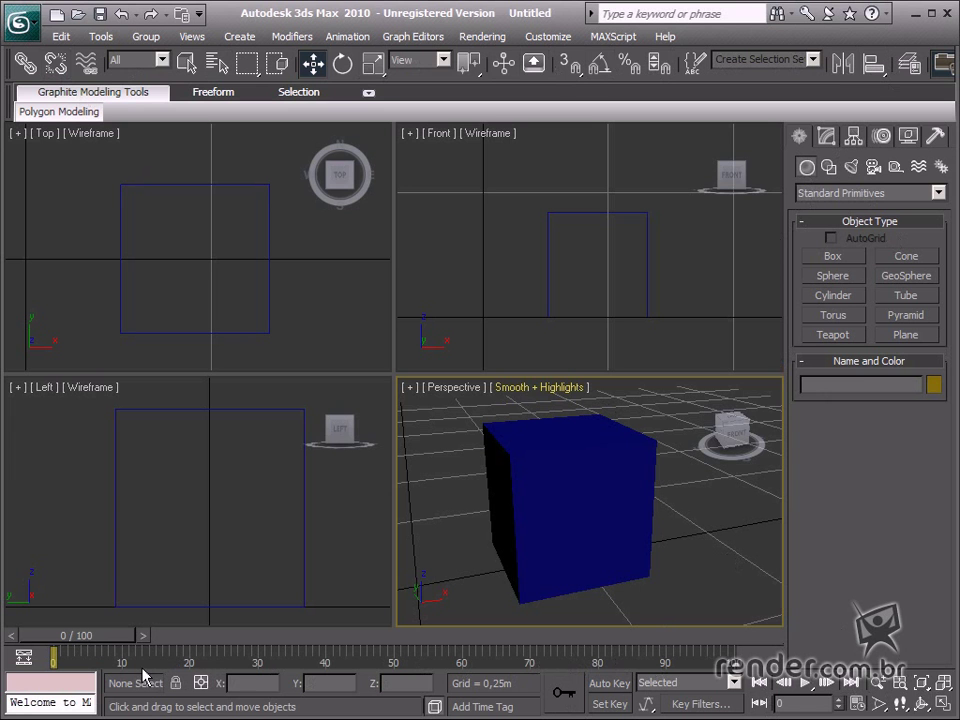
click(593, 510)
alt+middle_drag(600, 480, 600, 516)
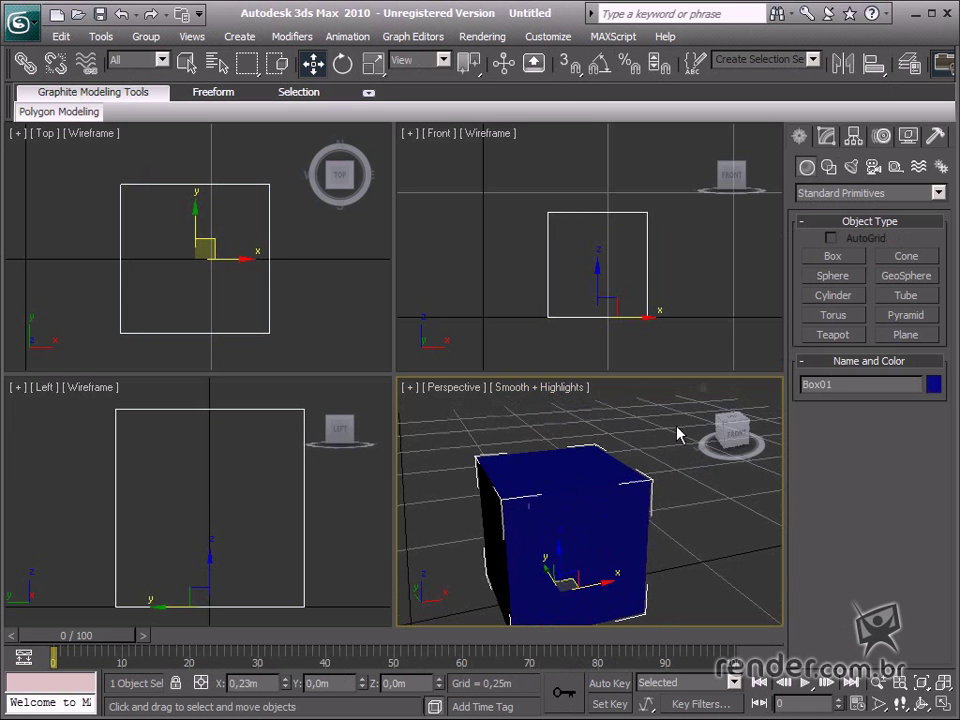
alt+middle_drag(561, 484, 570, 517)
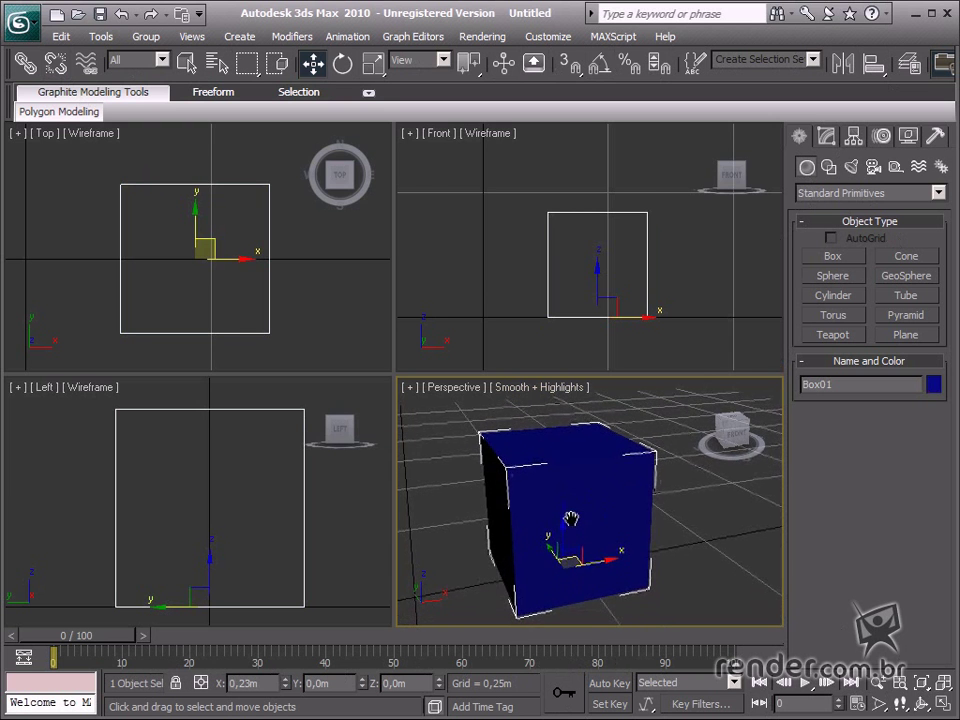
key(alt+w)
middle_drag(590, 466, 591, 431)
middle_drag(465, 452, 481, 449)
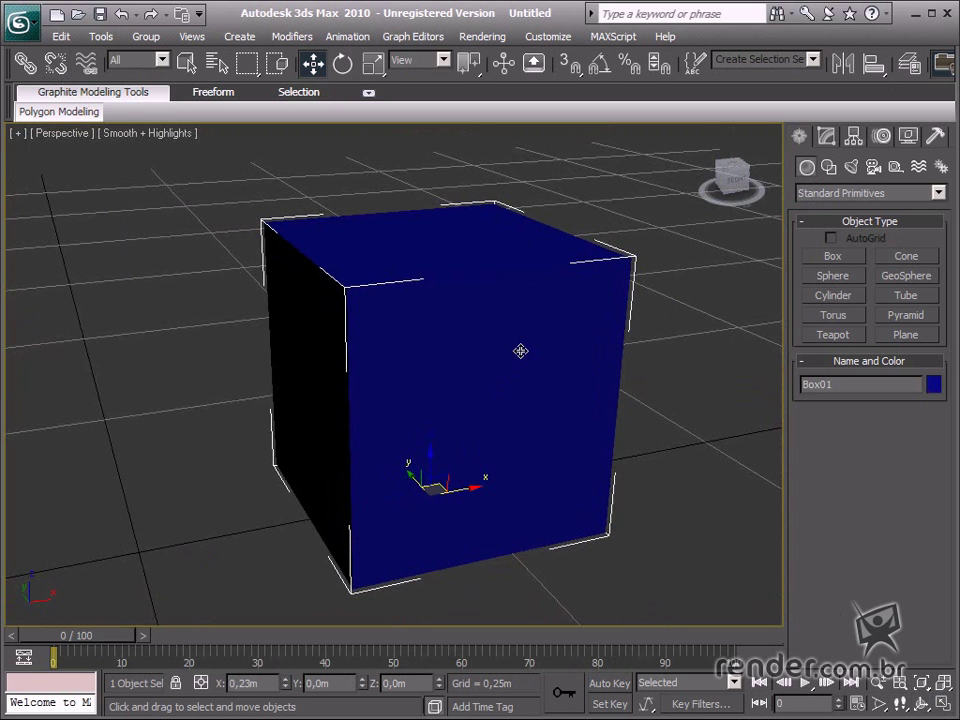
Open the user interface customization settings and examine the Keyboard, Quads, Toolbars and Menus pages plus the shortcut groups and categories
click(552, 37)
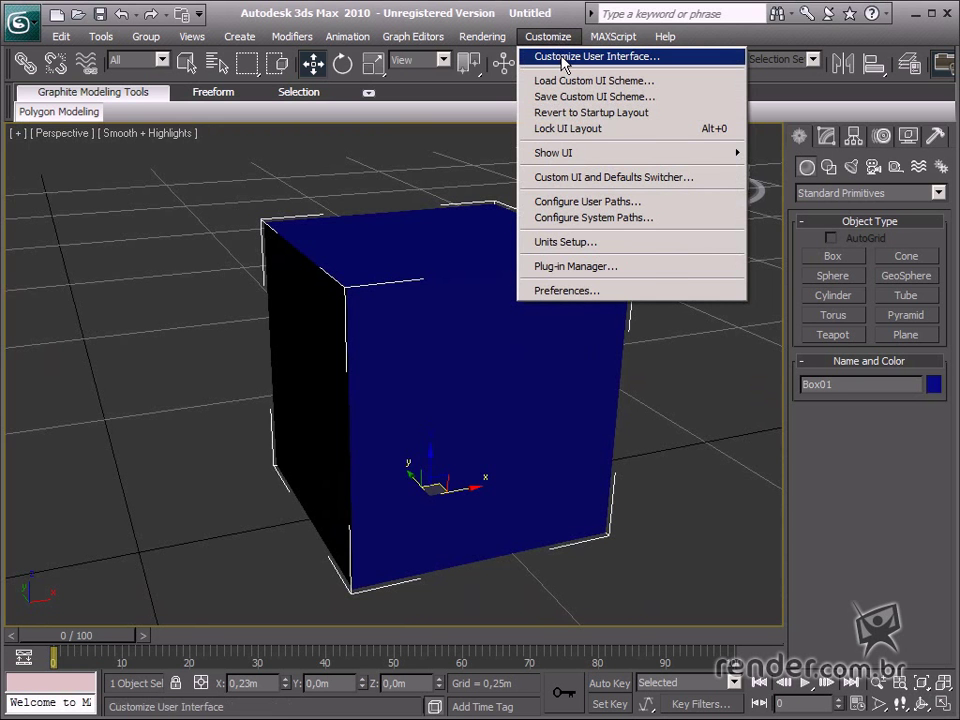
click(565, 60)
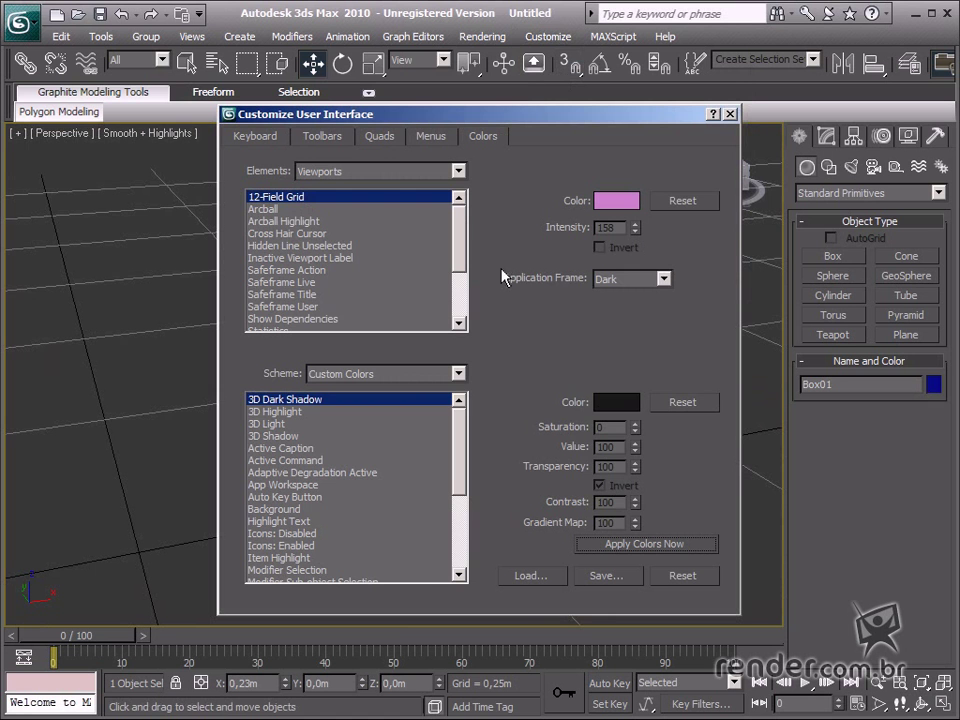
click(262, 137)
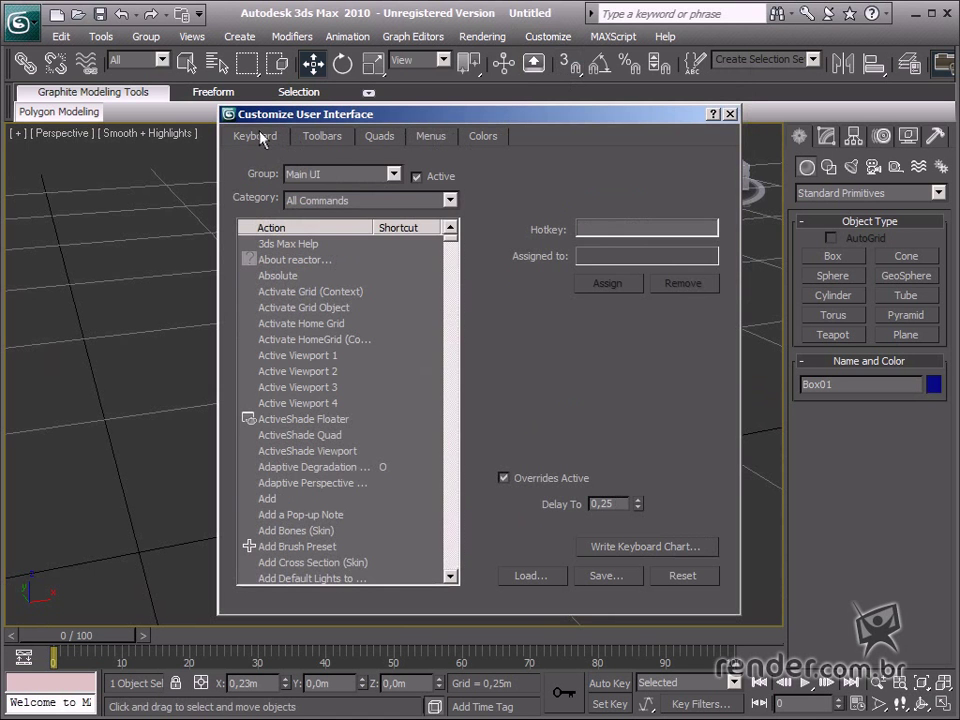
click(382, 138)
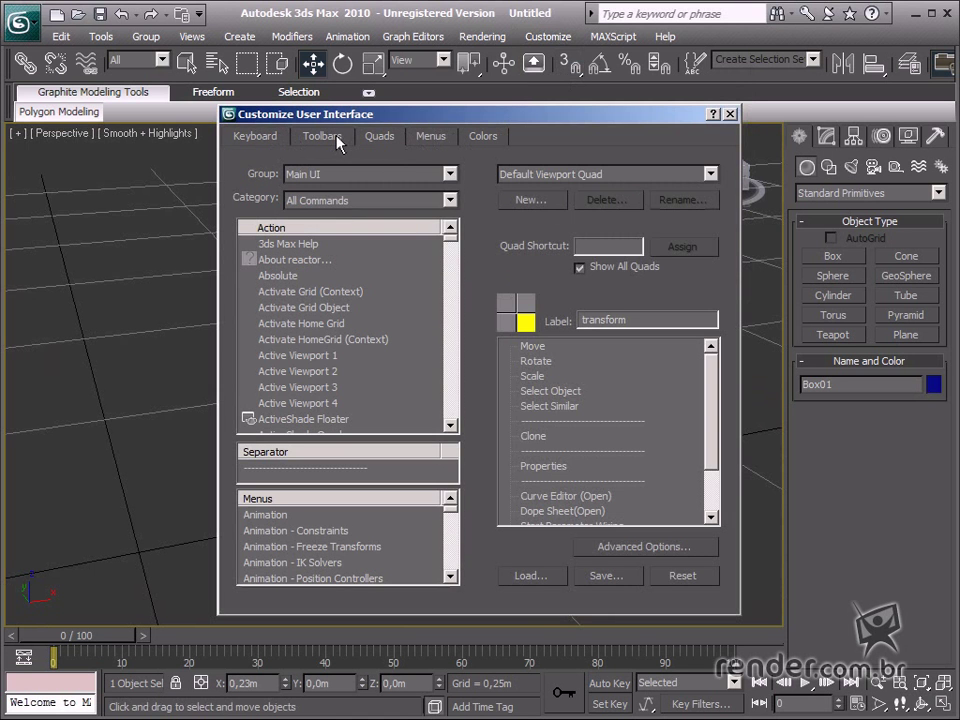
click(337, 140)
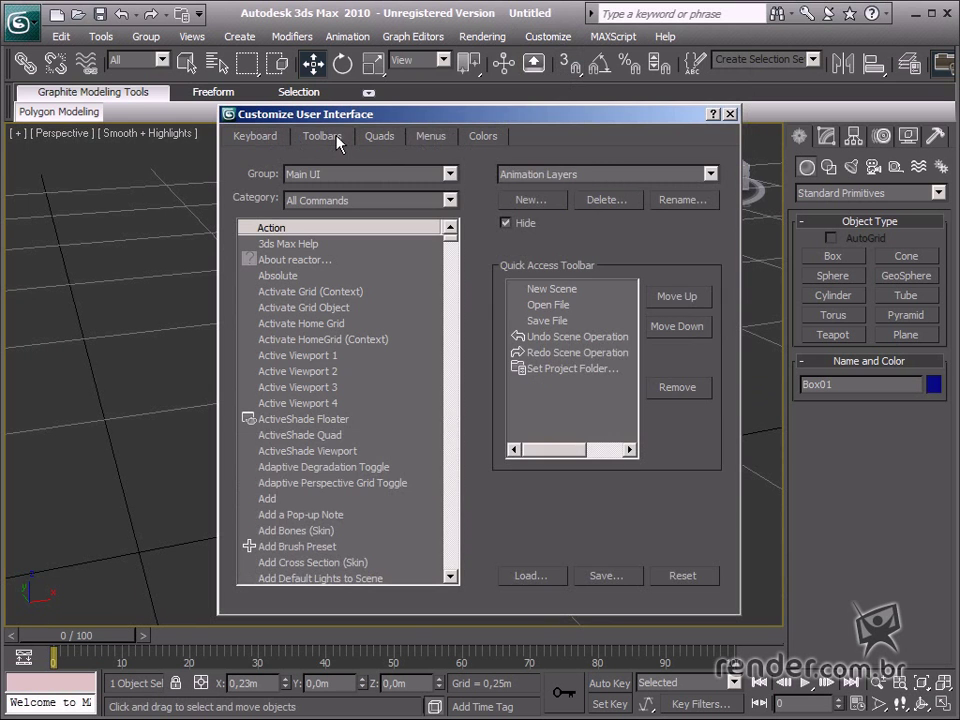
click(431, 142)
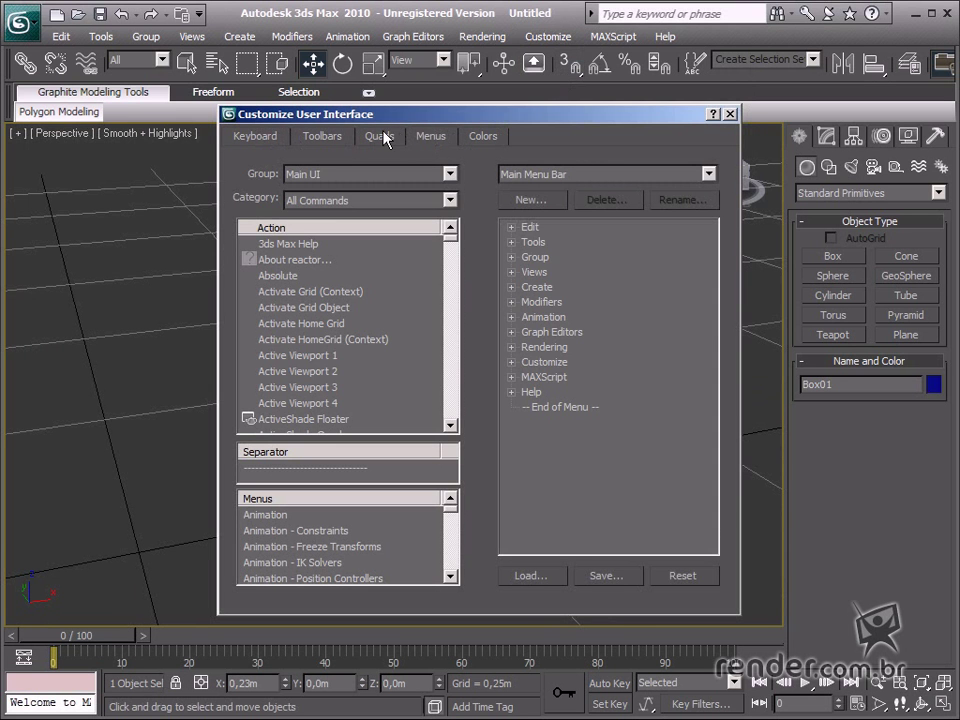
click(385, 139)
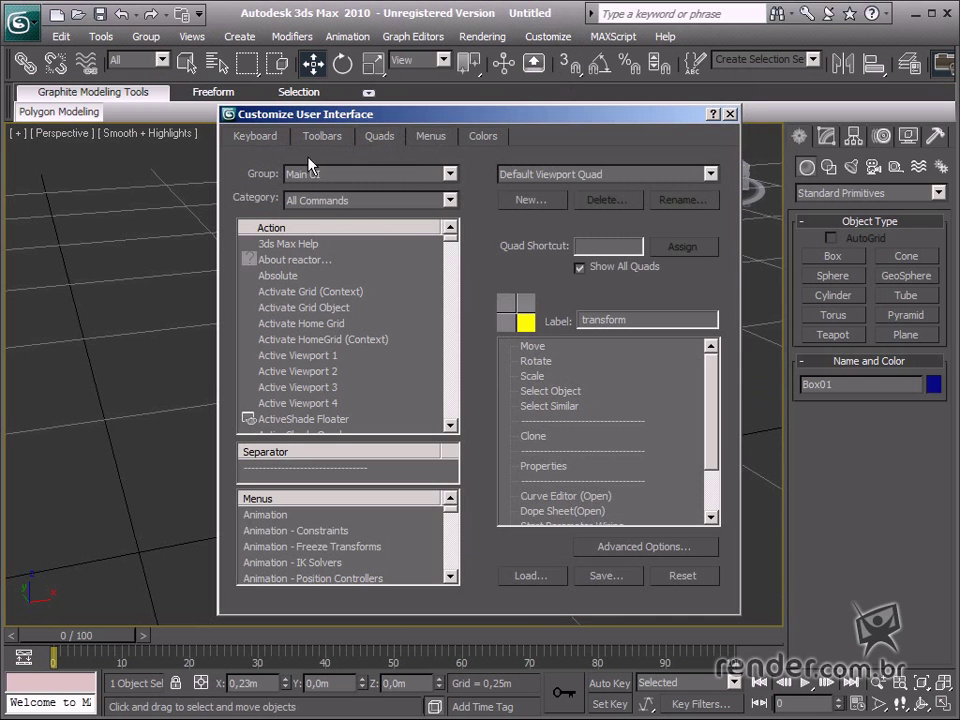
click(269, 141)
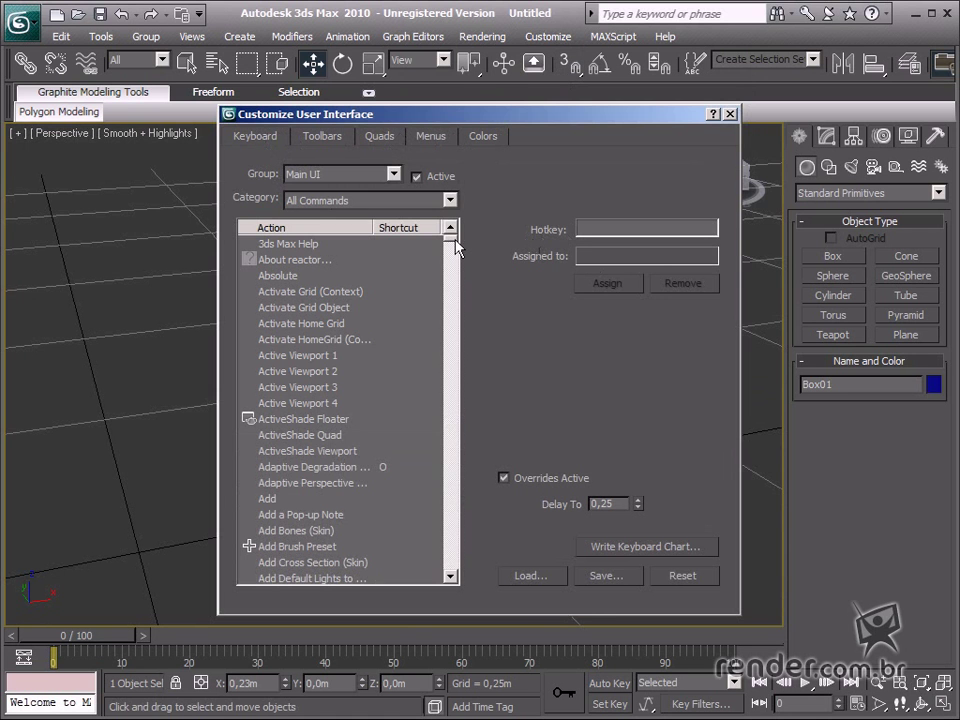
click(395, 174)
click(395, 175)
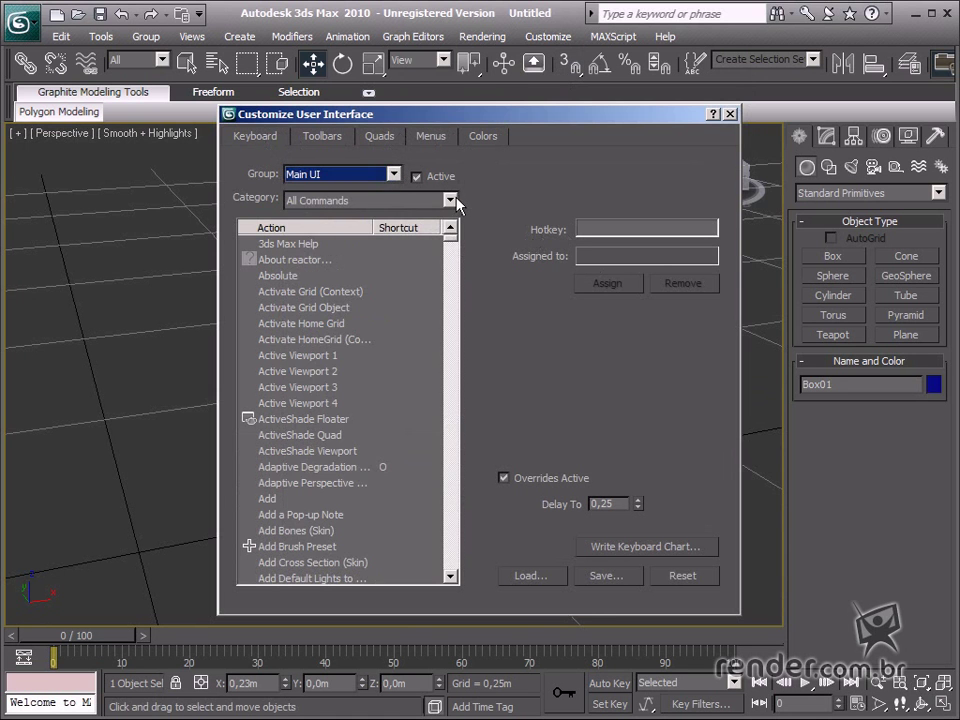
click(450, 200)
click(450, 200)
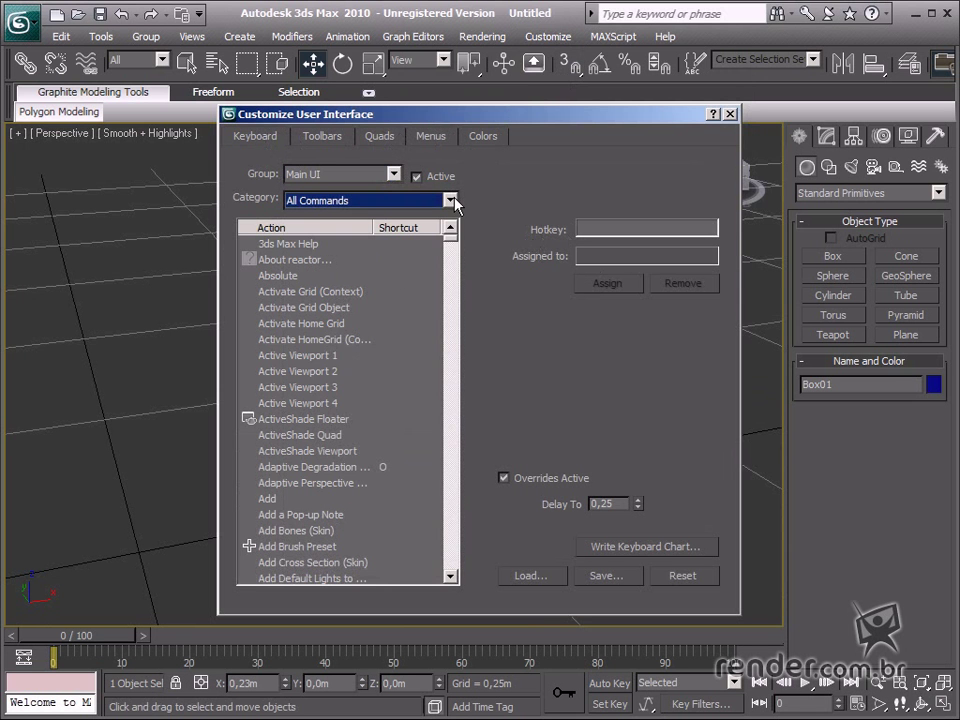
Assign the shortcut Ctrl+NumPad 9 to the Weld Vertices (Mesh) action
click(453, 260)
drag(453, 260, 455, 290)
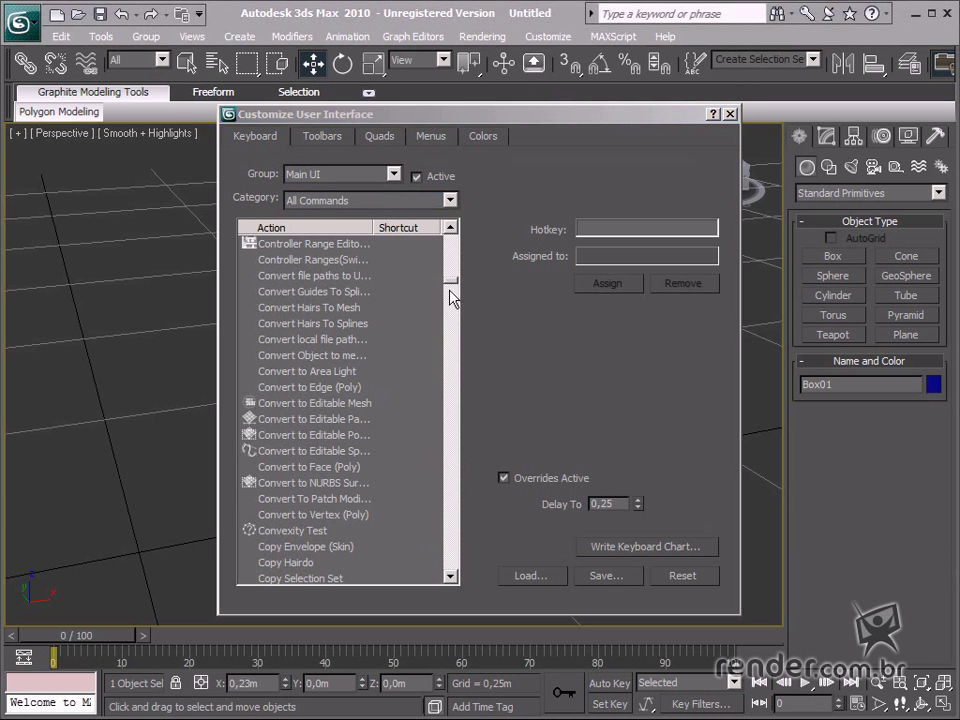
drag(452, 290, 465, 591)
scroll(380, 310, up, 7)
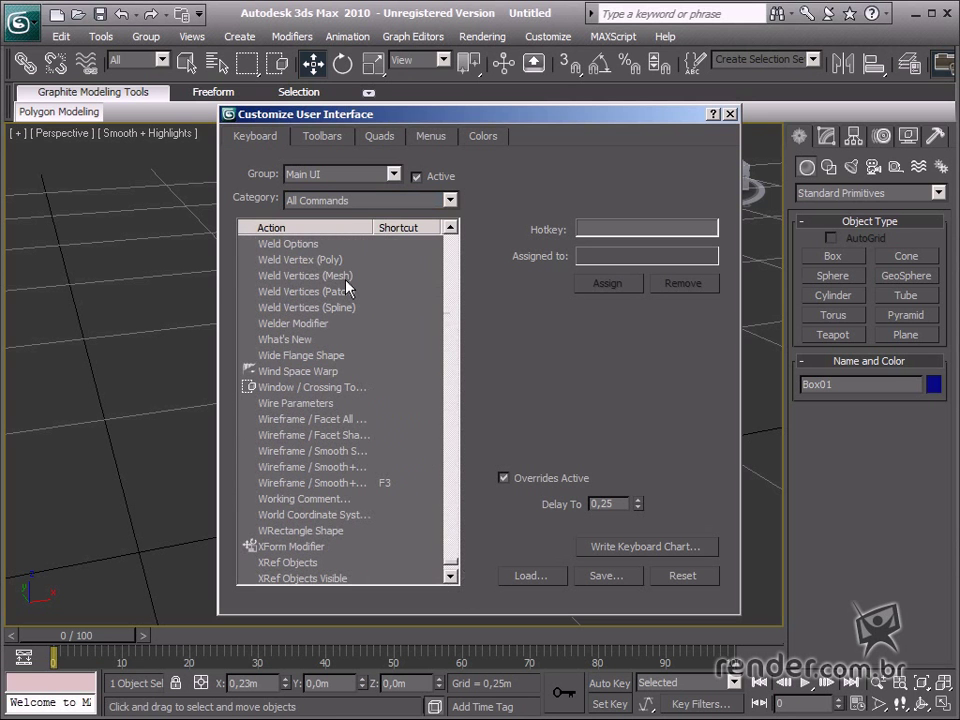
click(345, 277)
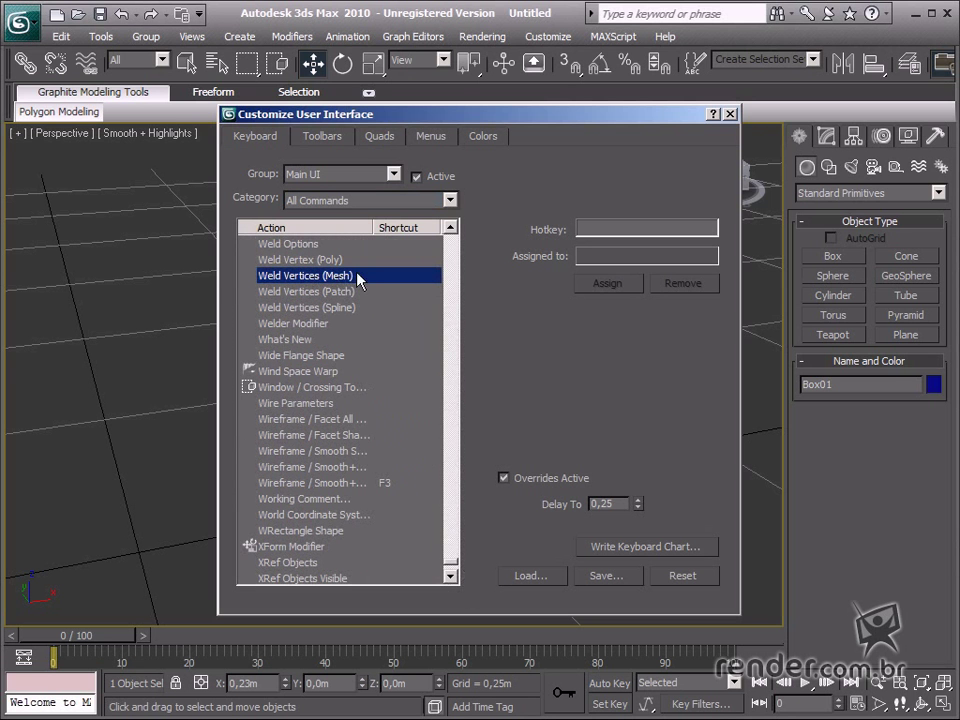
click(686, 232)
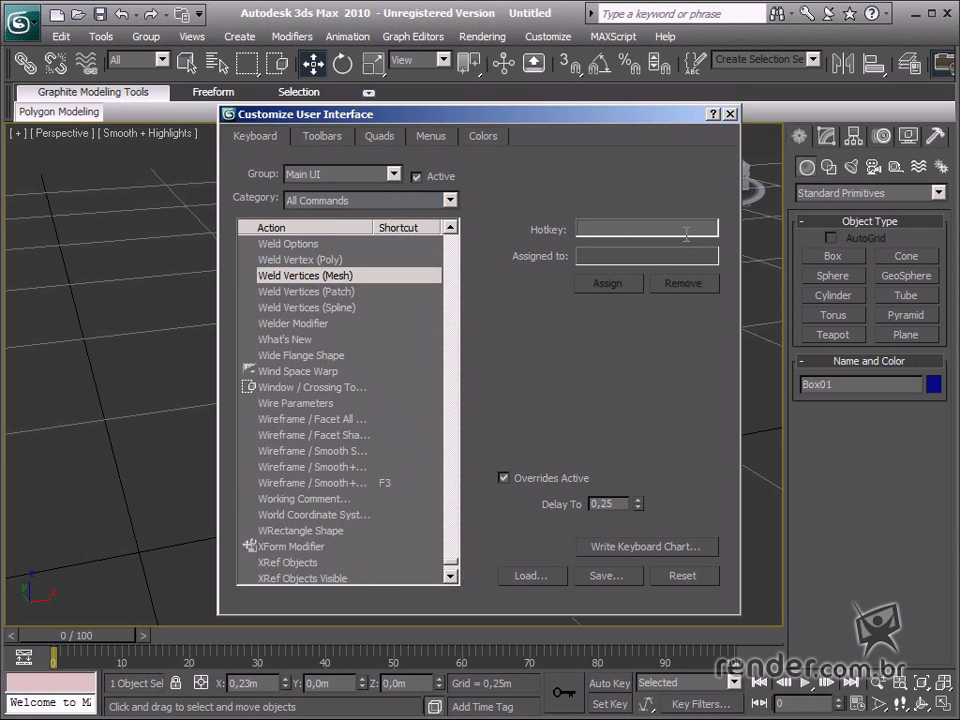
key(ctrl+w)
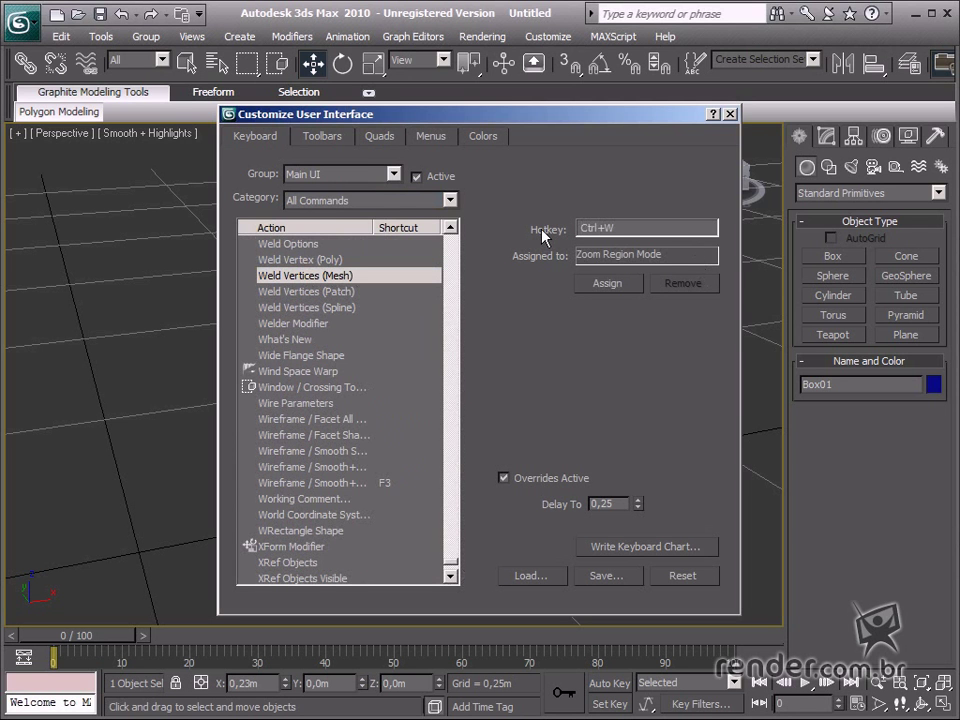
key(ctrl)
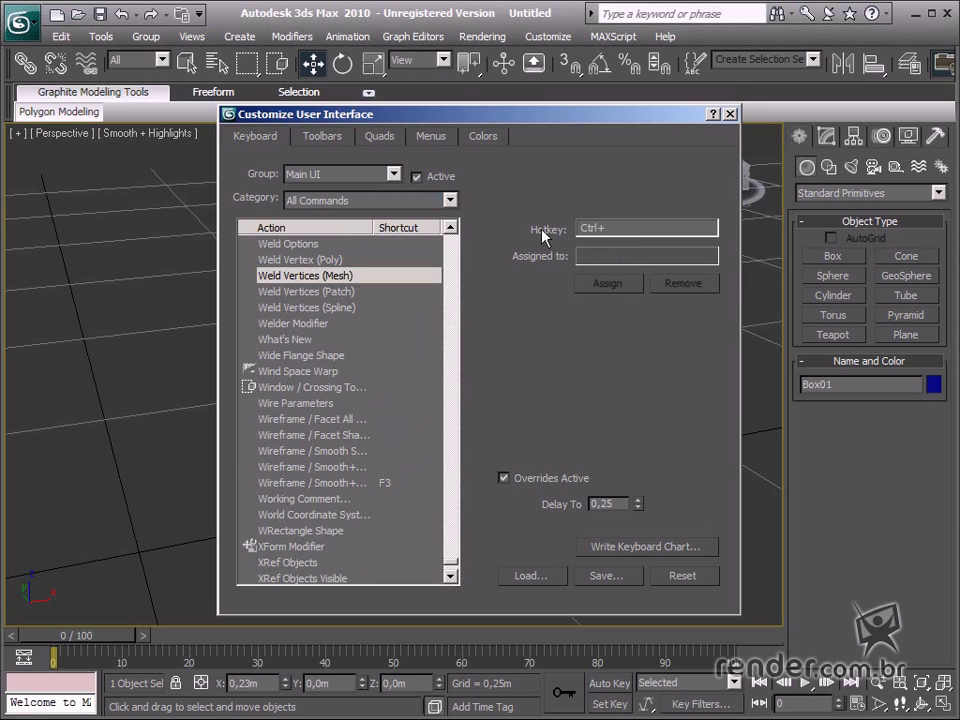
key(ctrl+KP_9)
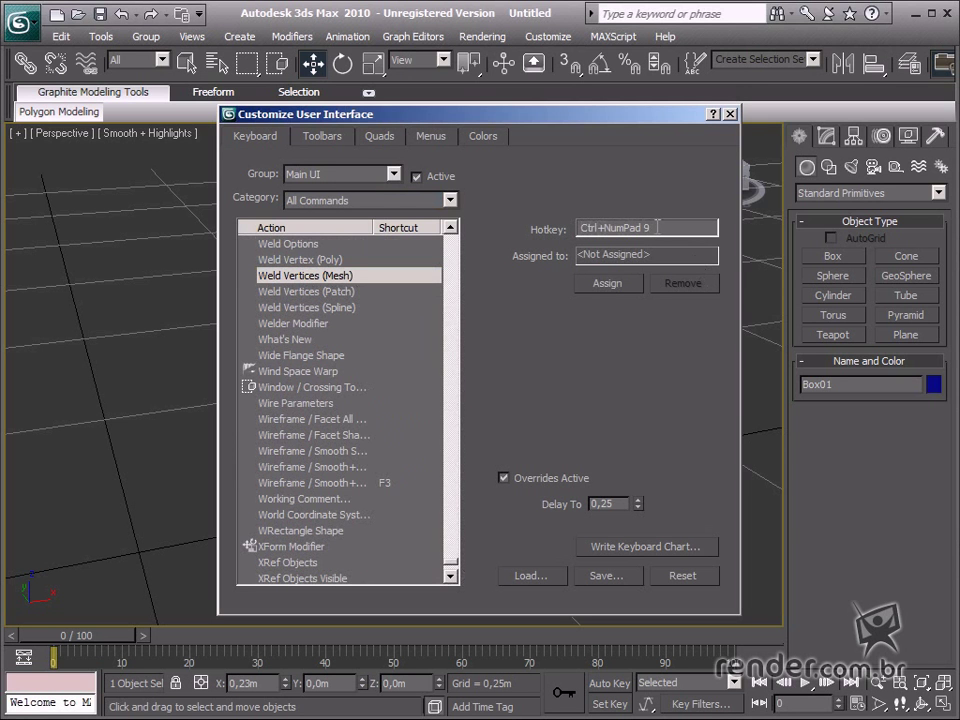
click(605, 286)
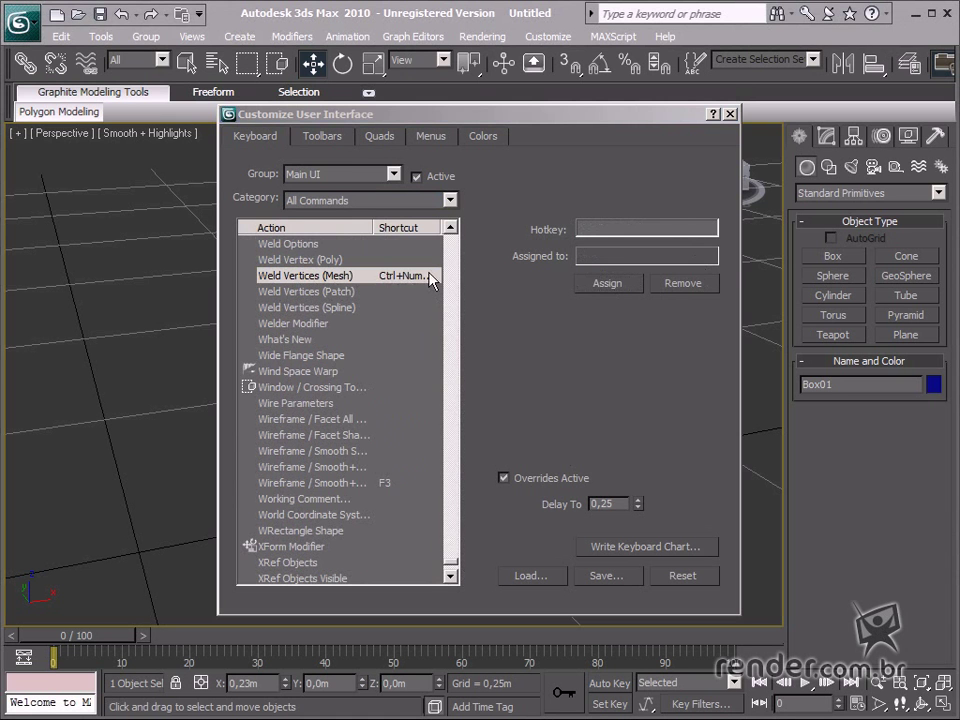
In the interface color settings, examine the Gizmos element colors for Transform Gizmo X, Y and Z
click(484, 137)
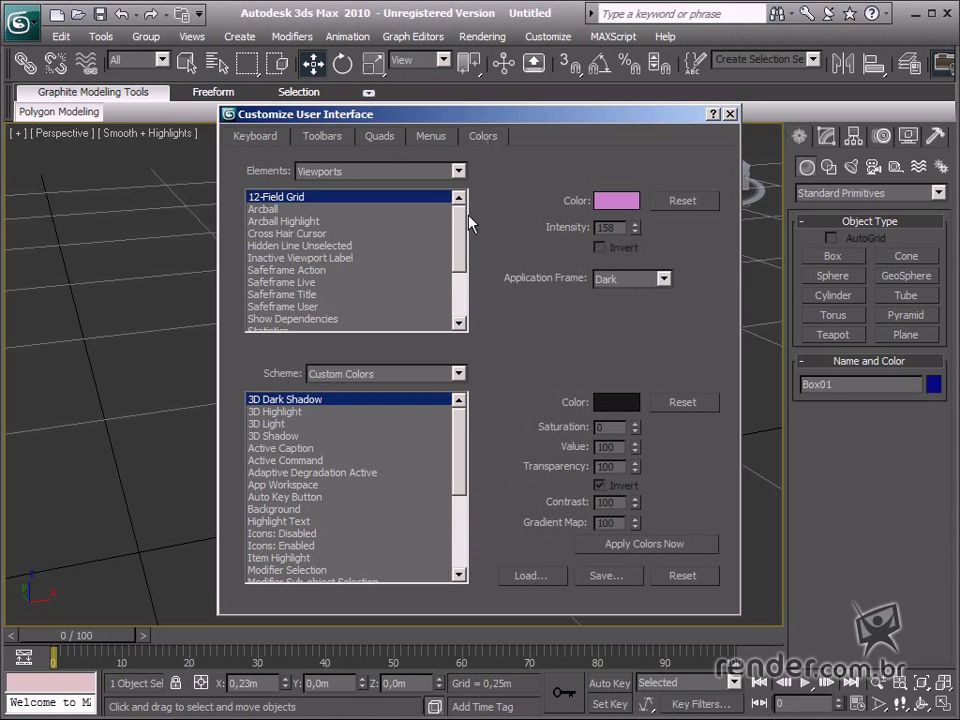
scroll(460, 240, down, 4)
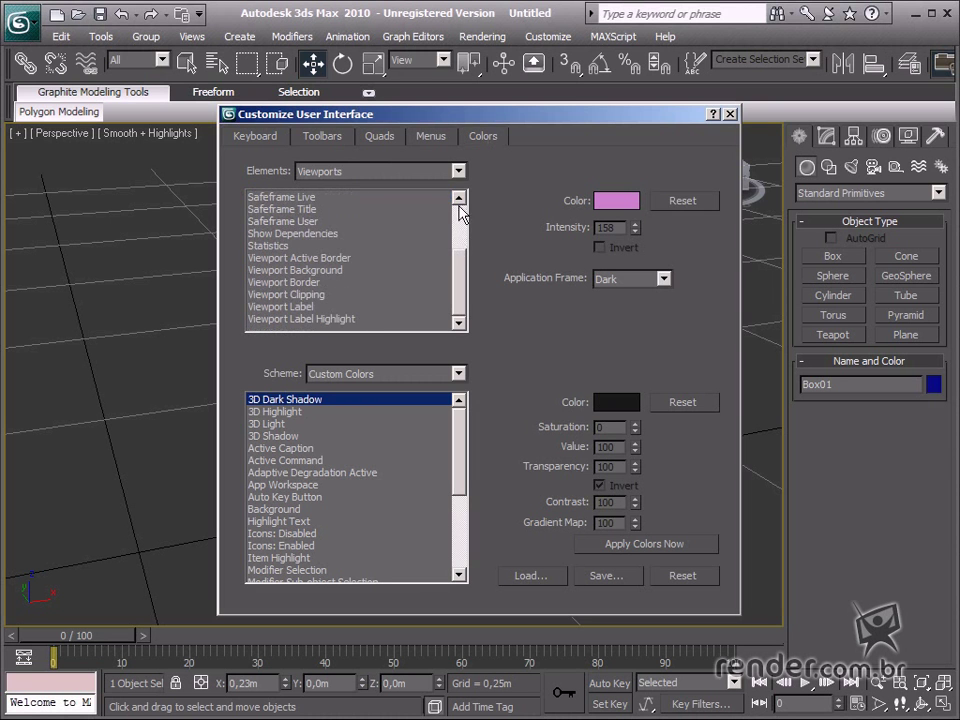
click(458, 171)
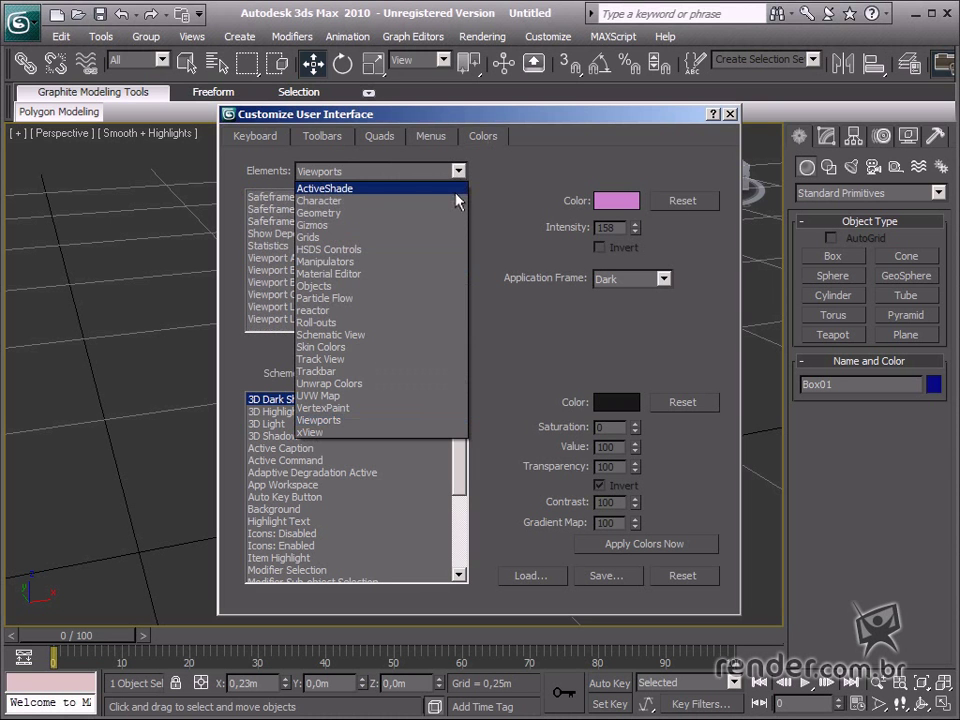
click(445, 225)
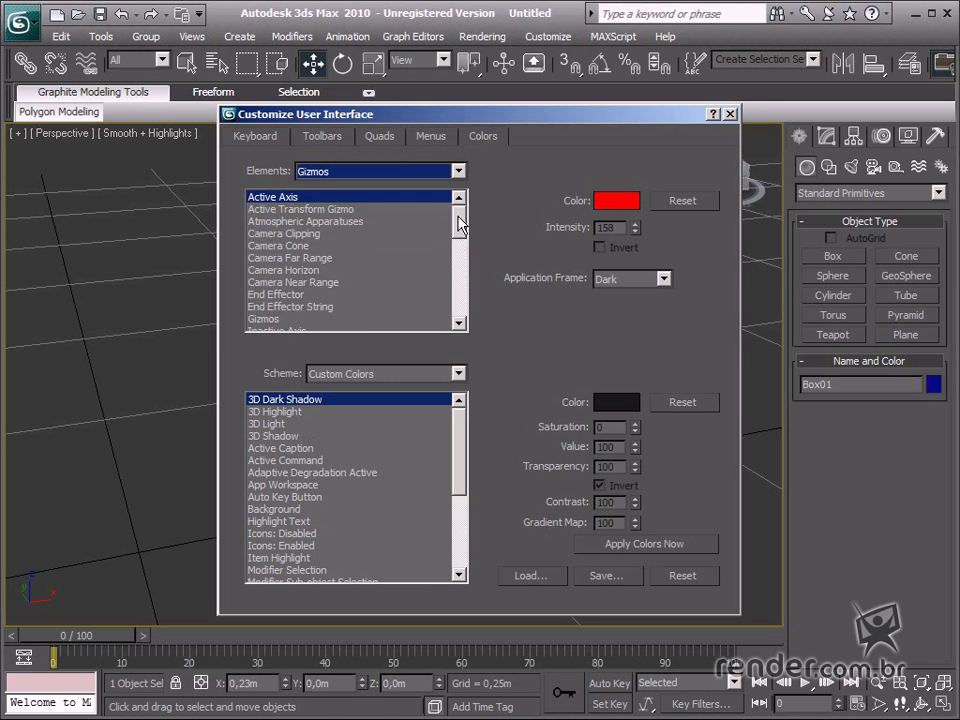
drag(459, 222, 473, 314)
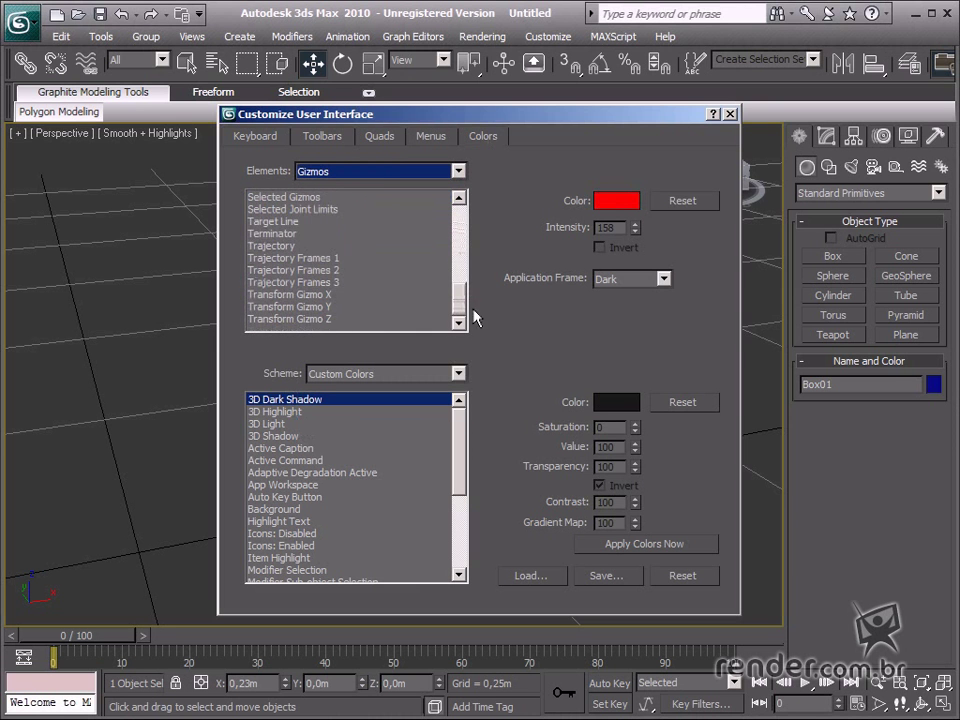
click(375, 295)
click(376, 306)
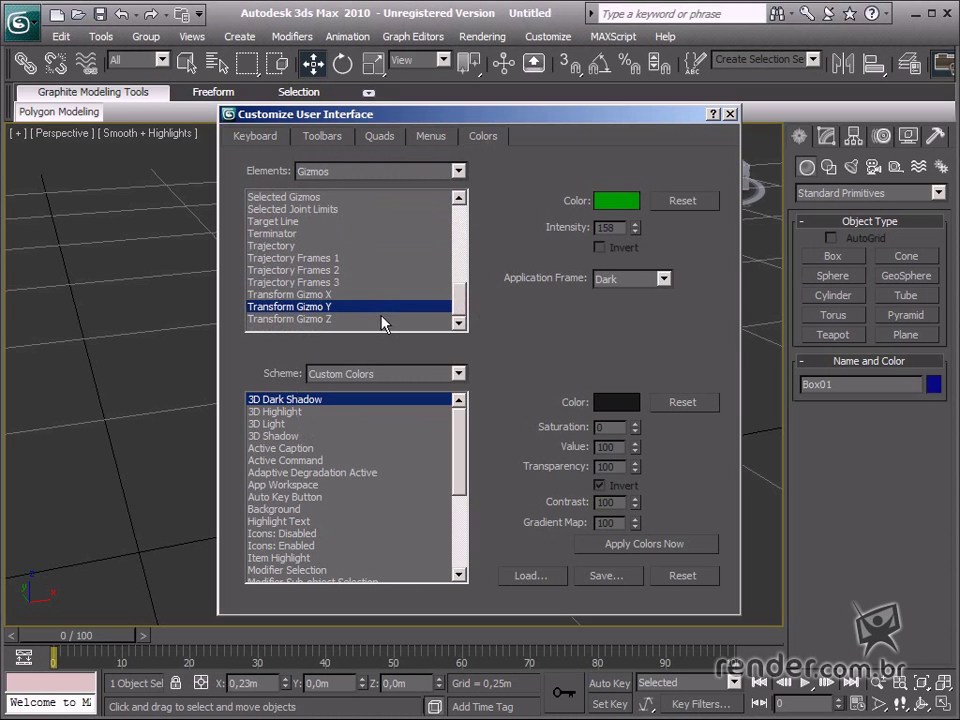
click(384, 320)
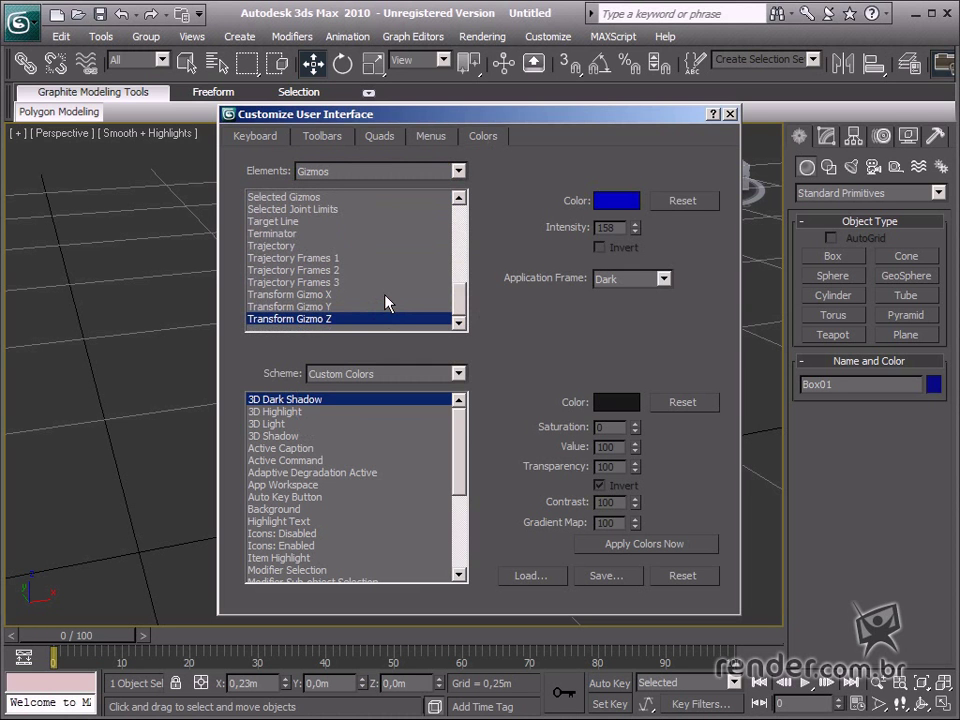
Change the Transform Gizmo X color to a dark yellow
click(385, 296)
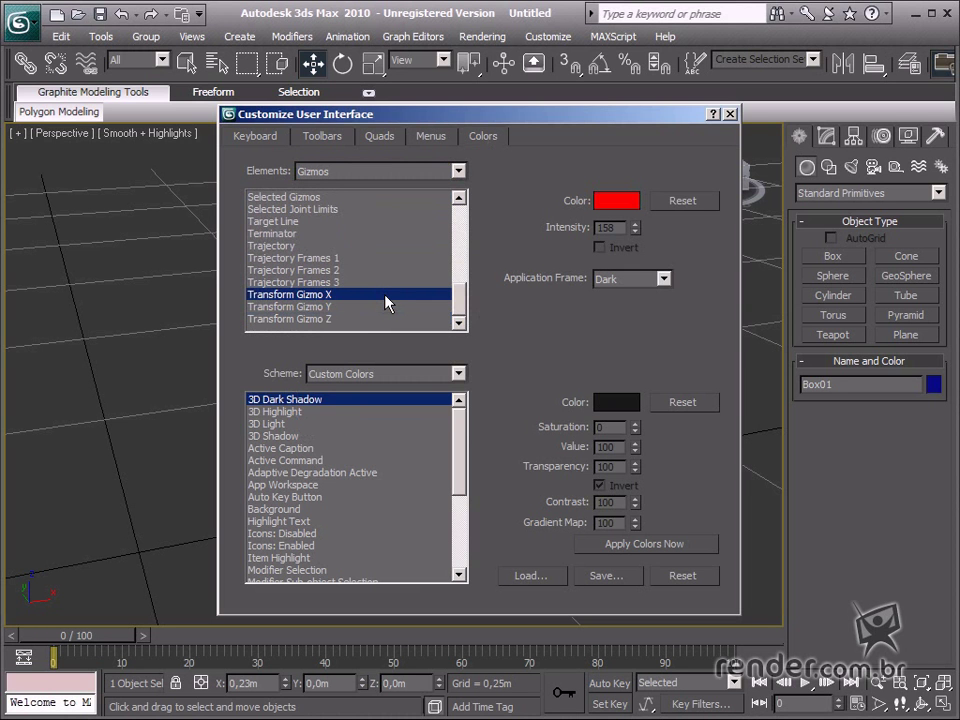
click(626, 204)
drag(465, 2, 476, 209)
mouse_move(444, 280)
mouse_down()
mouse_move(381, 265)
mouse_move(336, 290)
mouse_up()
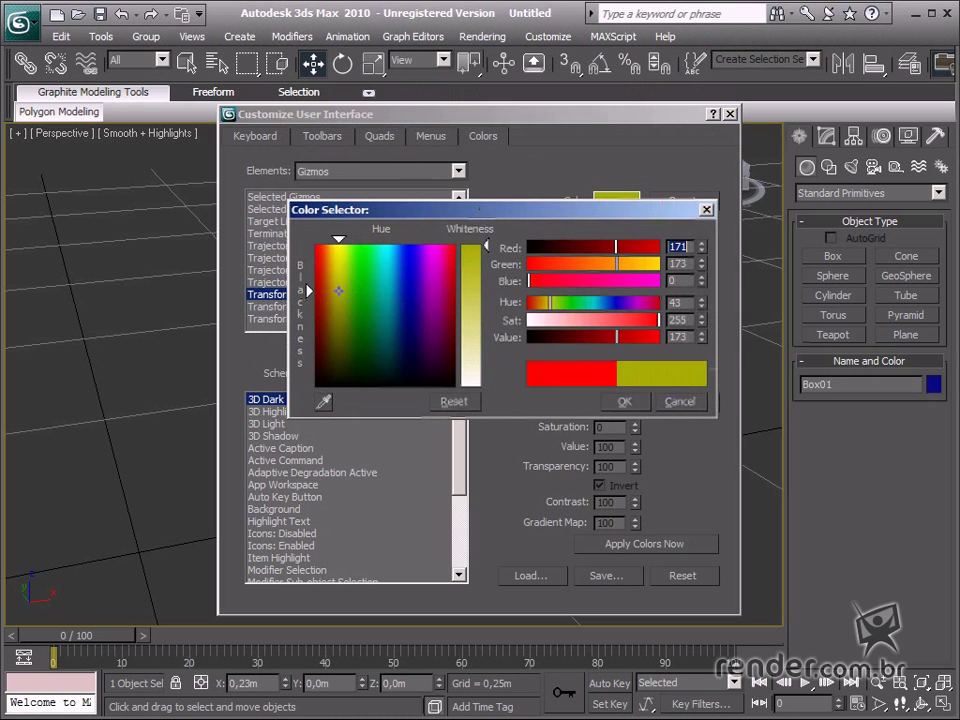
click(623, 402)
Check the colors of Transform Gizmo Y, Z and X and close the customization settings
click(388, 307)
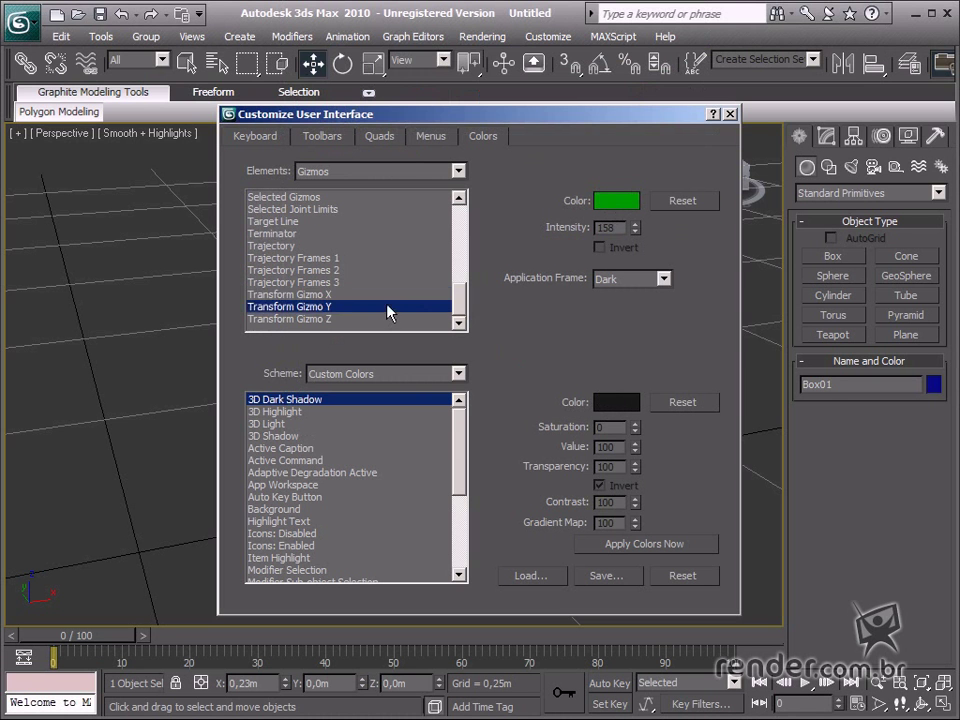
click(388, 319)
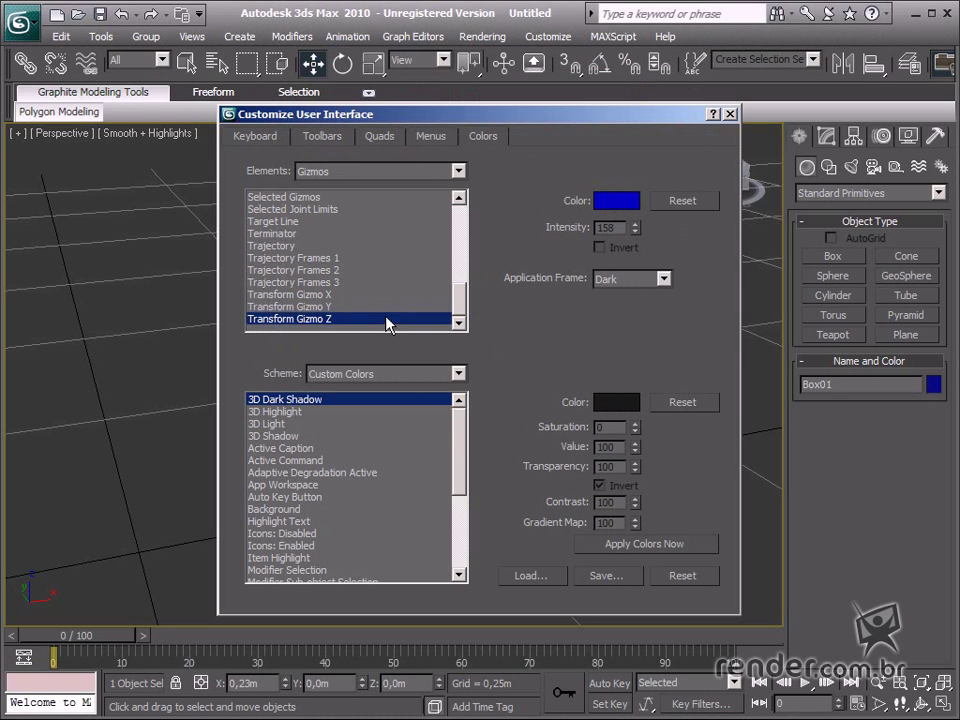
click(384, 307)
click(384, 295)
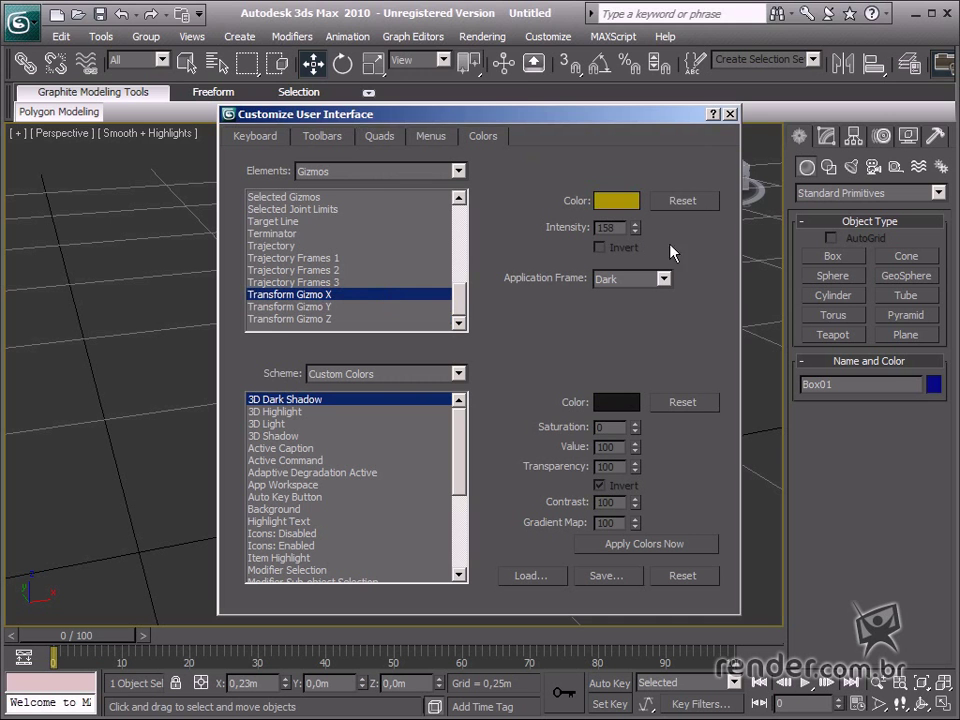
click(730, 114)
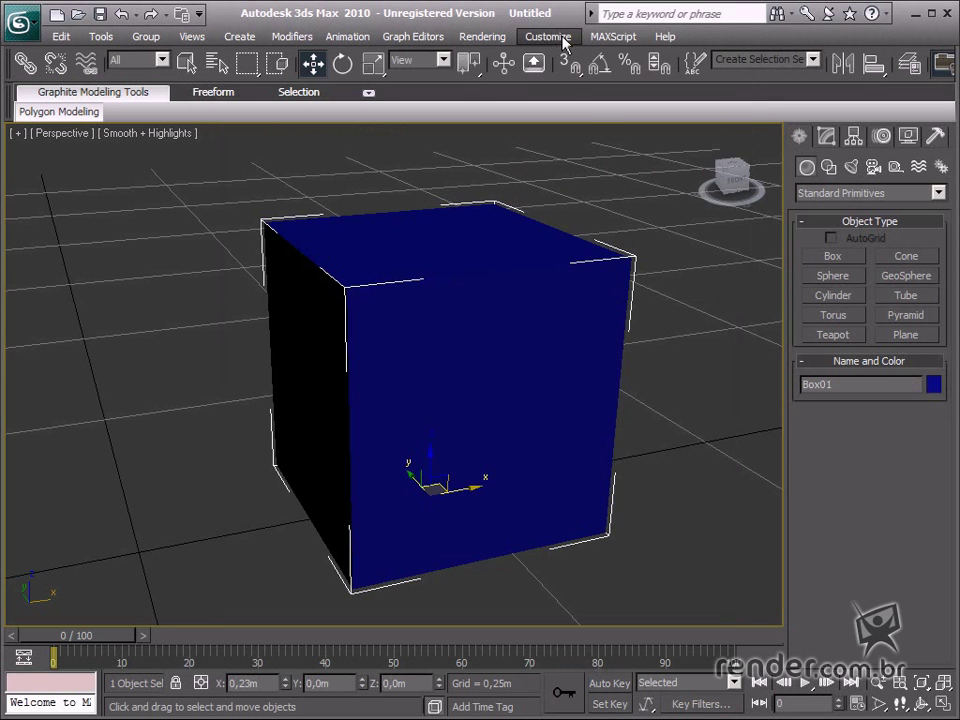
Show the floating toolbars and move the Containers and reactor toolbars down over the viewport
click(566, 36)
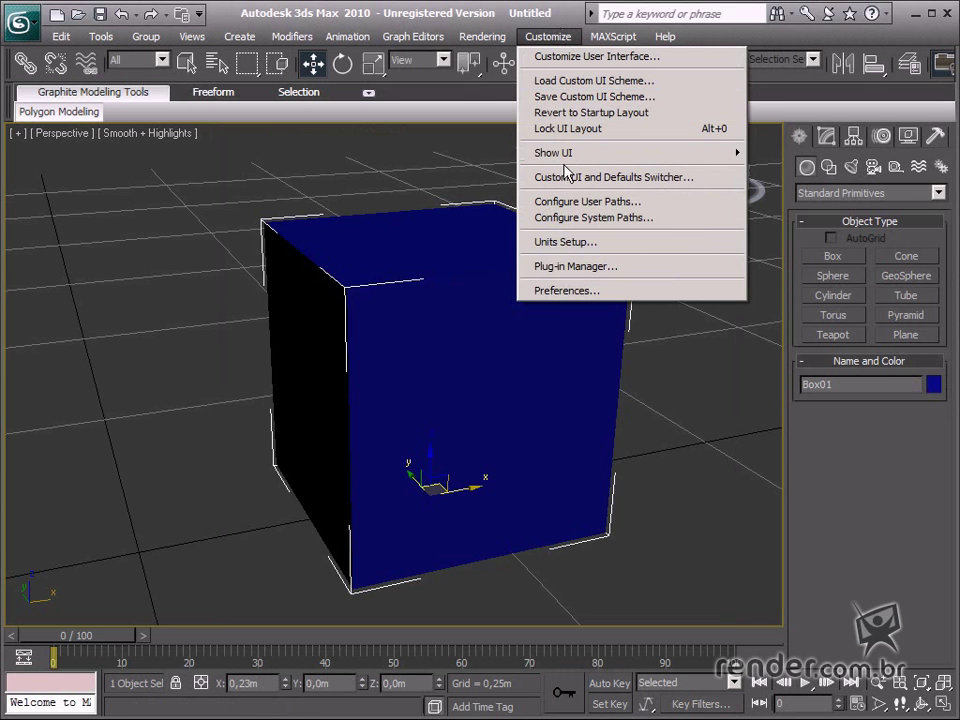
mouse_move(677, 158)
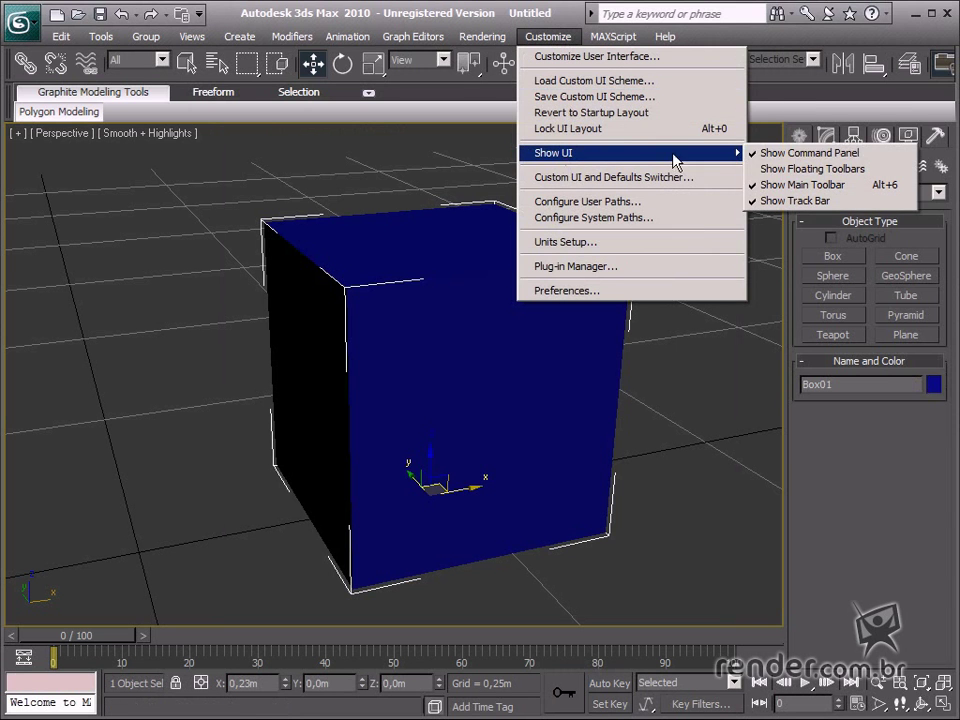
click(781, 168)
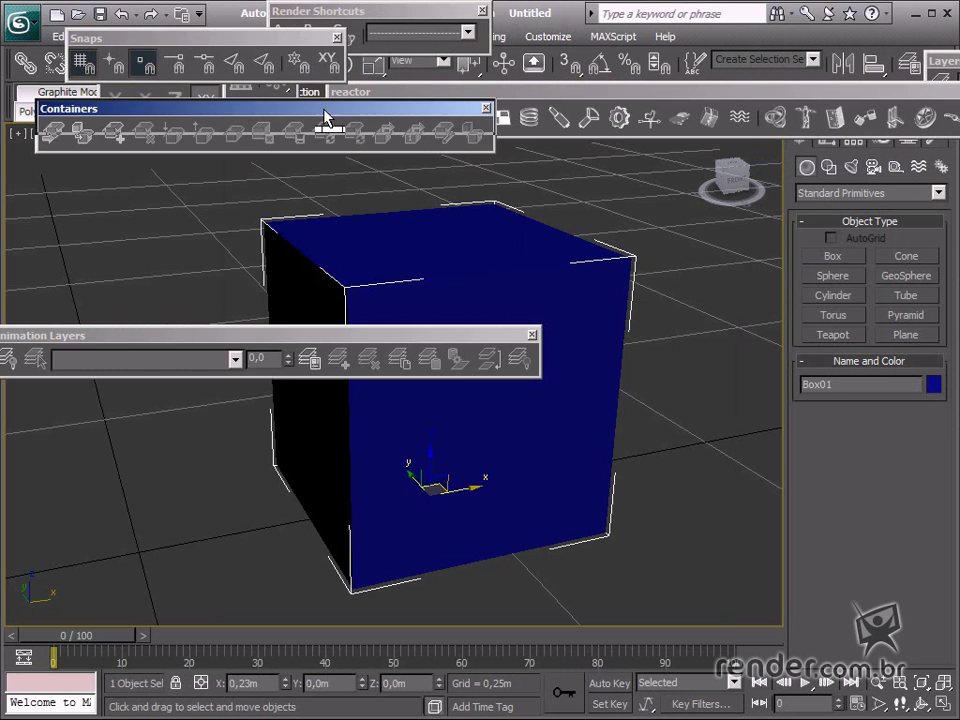
drag(332, 108, 411, 225)
drag(461, 93, 182, 148)
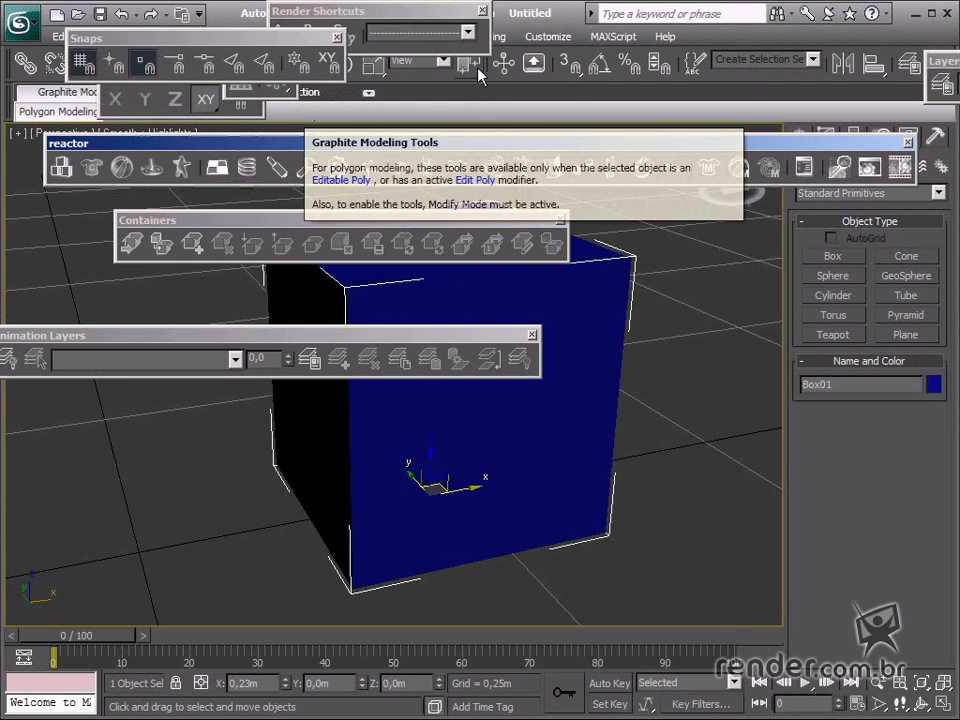
Hide all the floating toolbars again
click(550, 37)
mouse_move(568, 153)
click(763, 170)
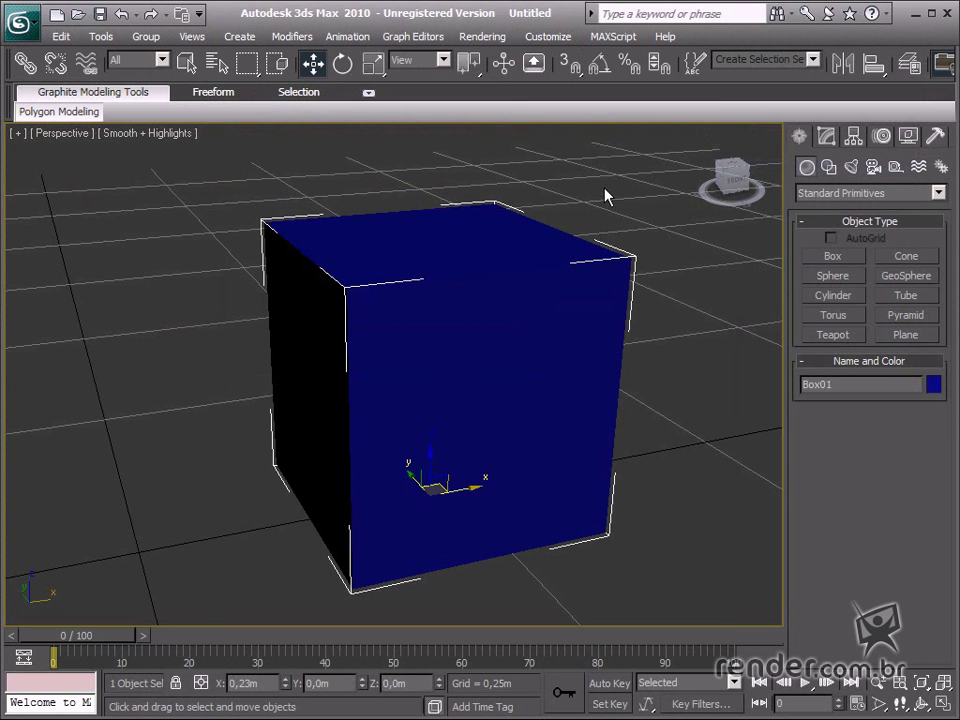
middle_drag(594, 364, 569, 375)
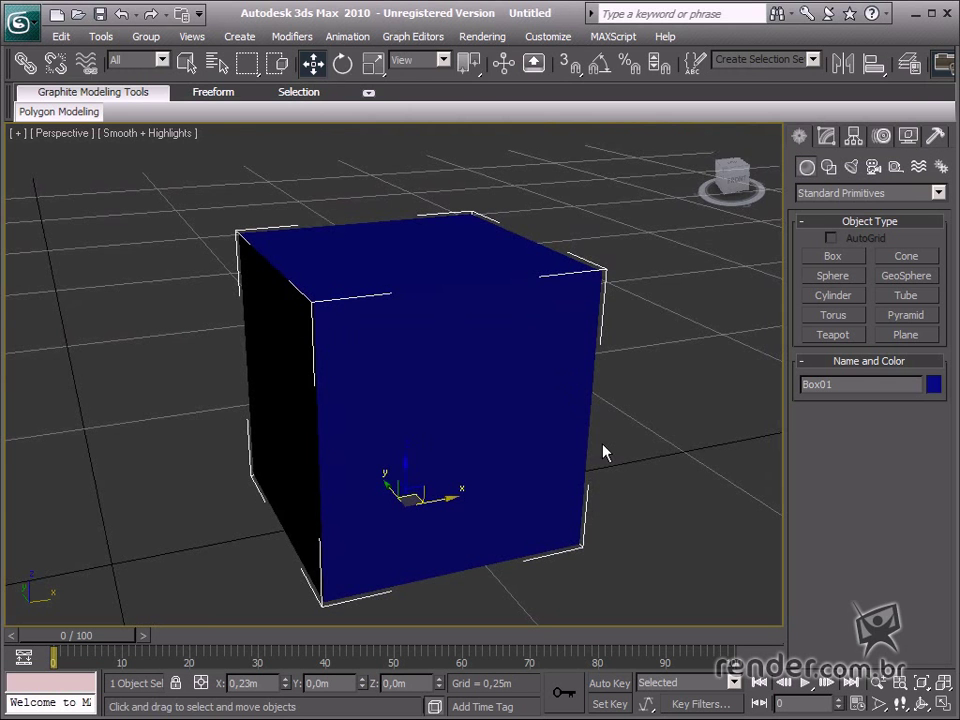
In the user path configuration, set the RenderOutput directory to the saída folder inside Projeto Residência and apply it
click(548, 36)
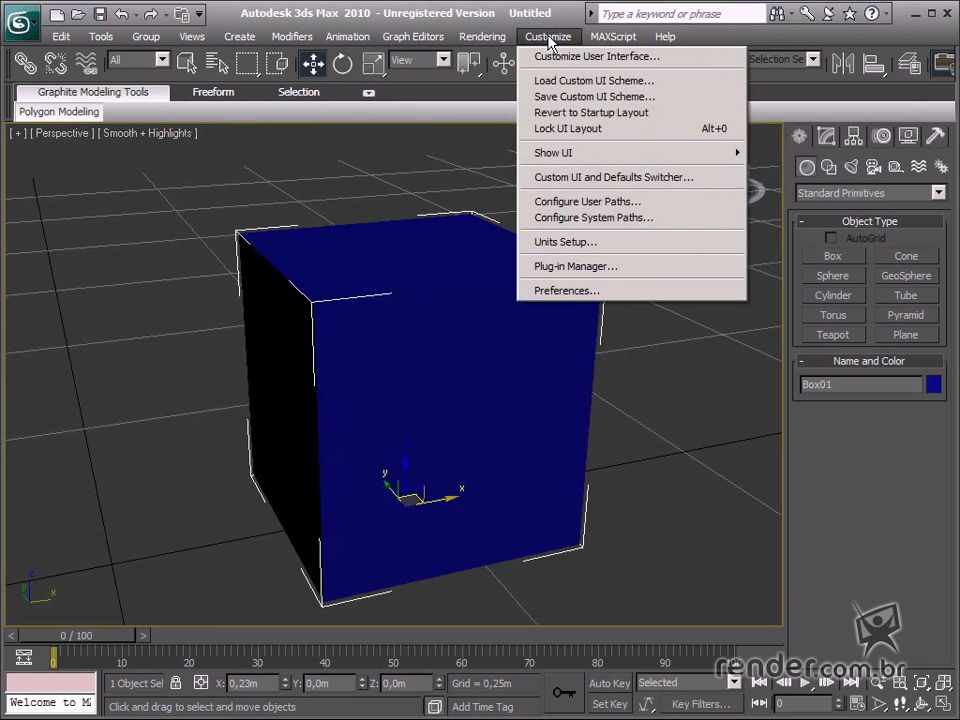
click(636, 204)
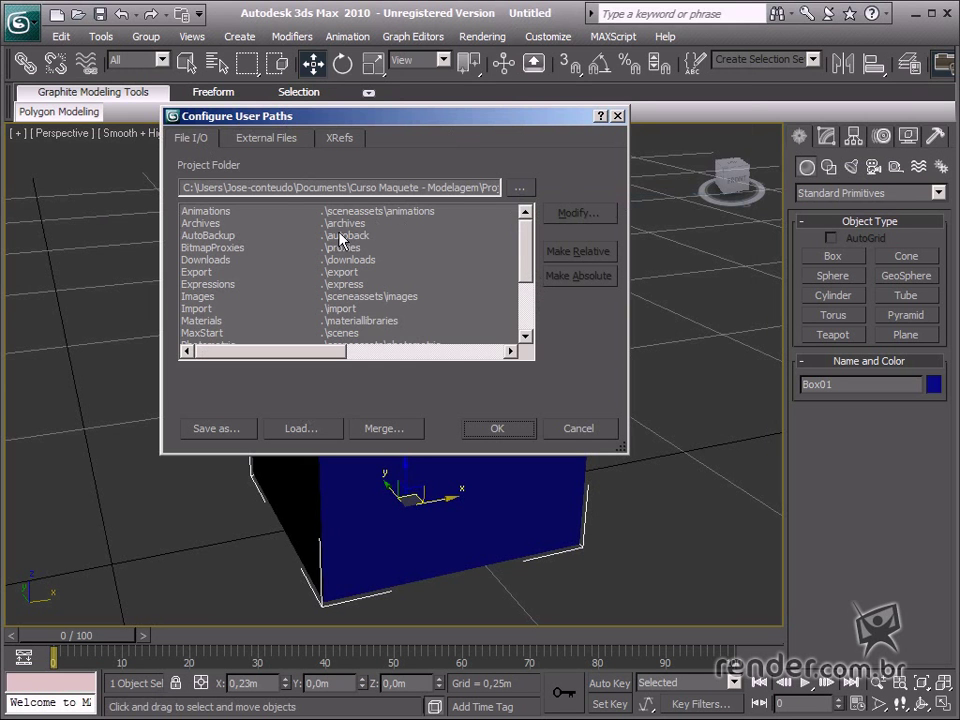
mouse_move(528, 245)
mouse_down()
mouse_move(524, 302)
mouse_move(530, 248)
mouse_up()
mouse_move(520, 254)
mouse_down()
mouse_move(521, 279)
mouse_move(525, 250)
mouse_up()
drag(531, 250, 526, 298)
click(236, 284)
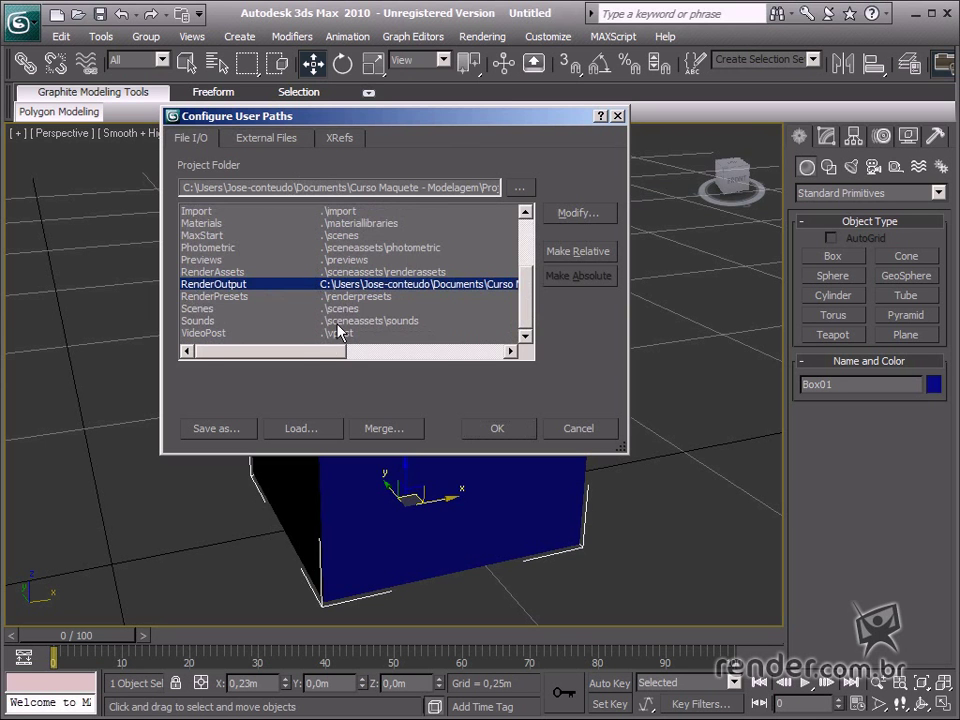
drag(333, 350, 240, 358)
click(578, 215)
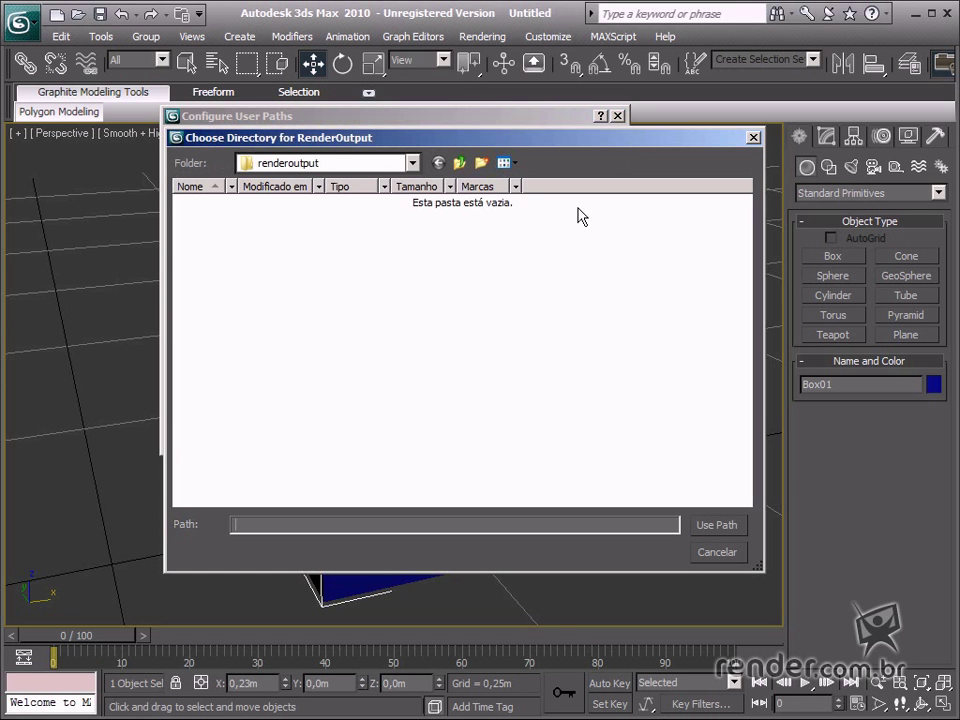
click(440, 164)
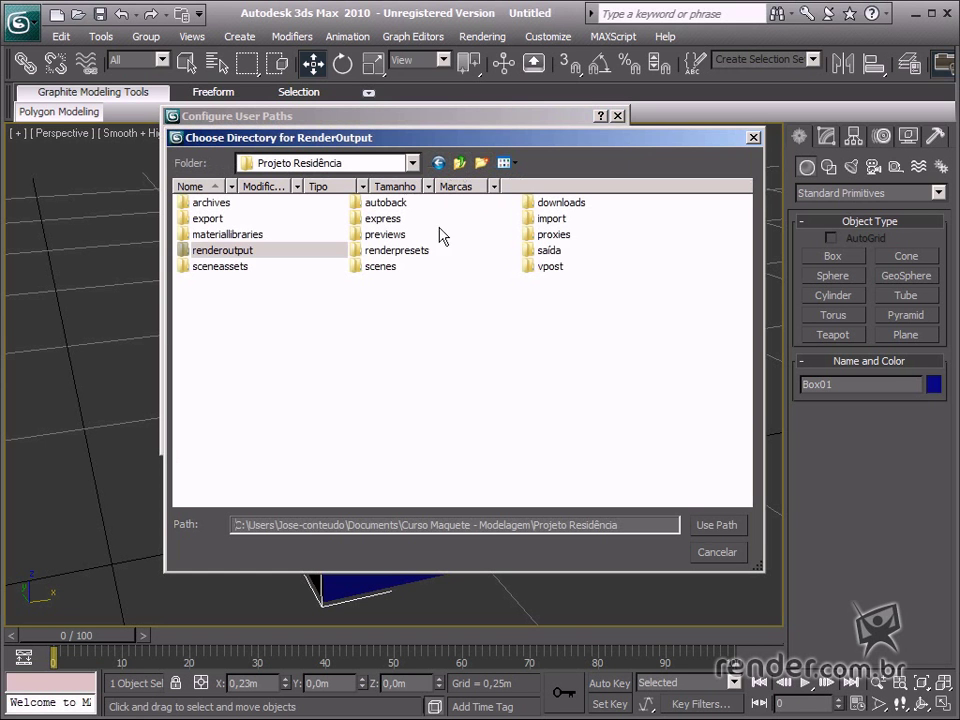
click(547, 251)
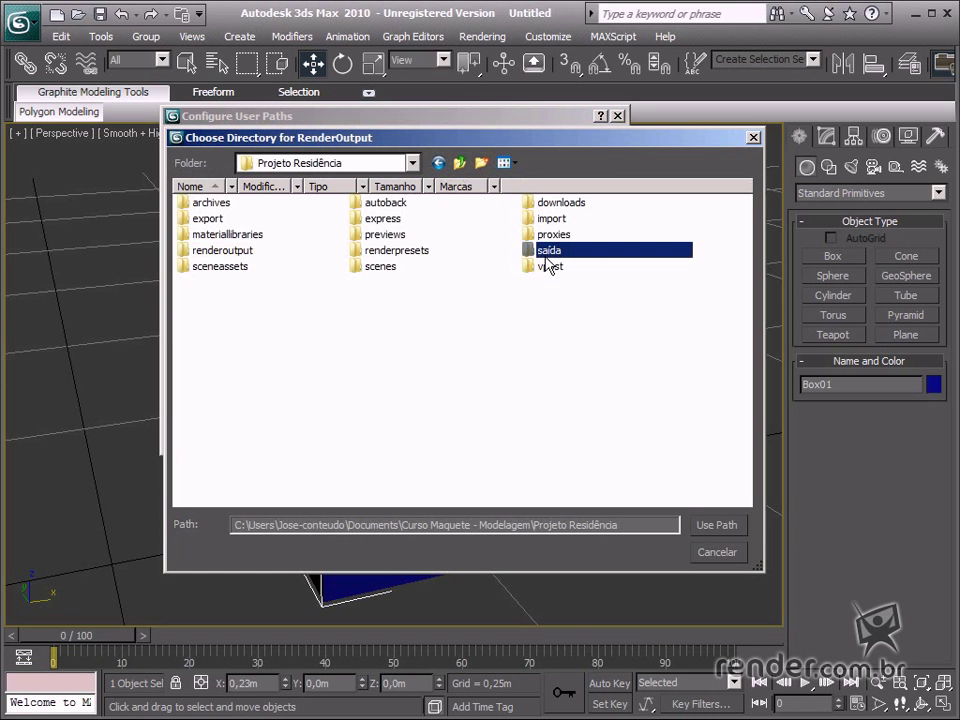
click(707, 526)
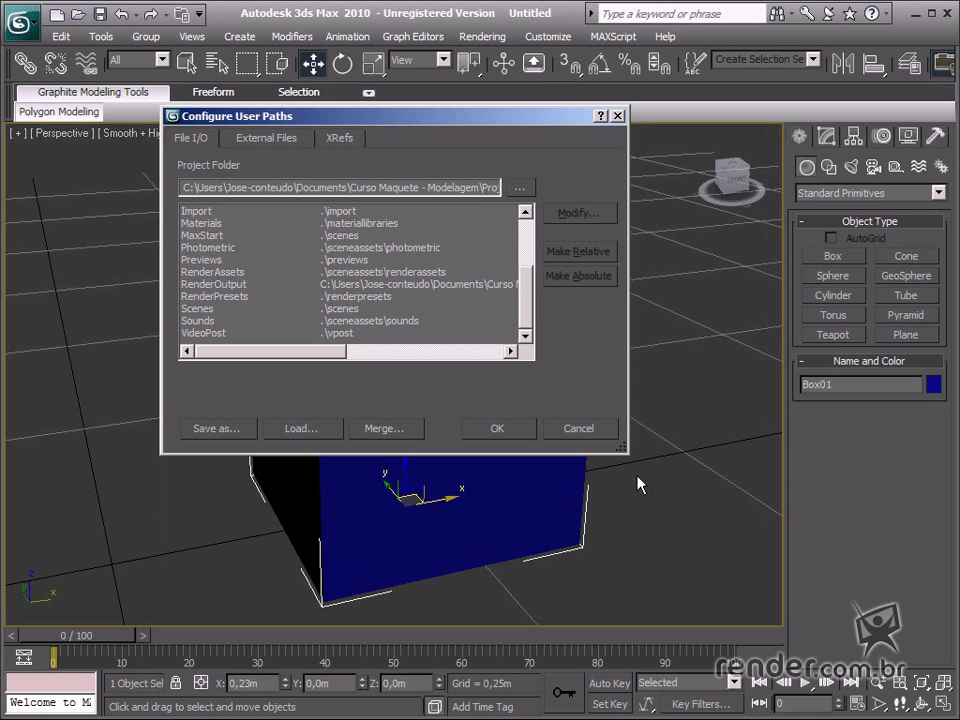
click(498, 428)
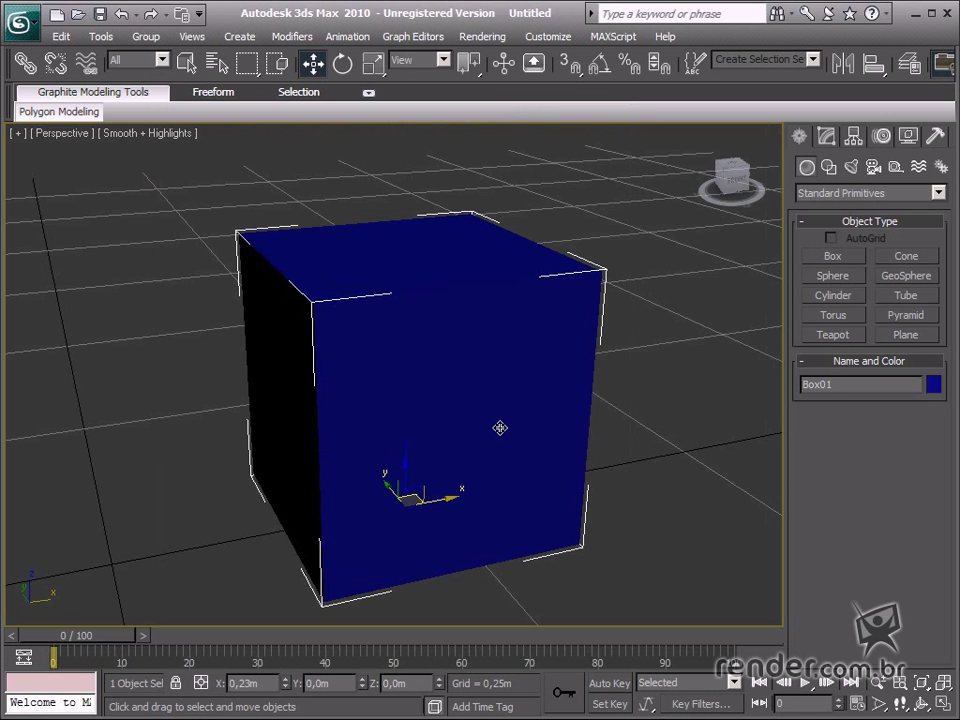
Check the default save folder for the render output file in Render Setup, then close without choosing a file
middle_drag(499, 428, 488, 423)
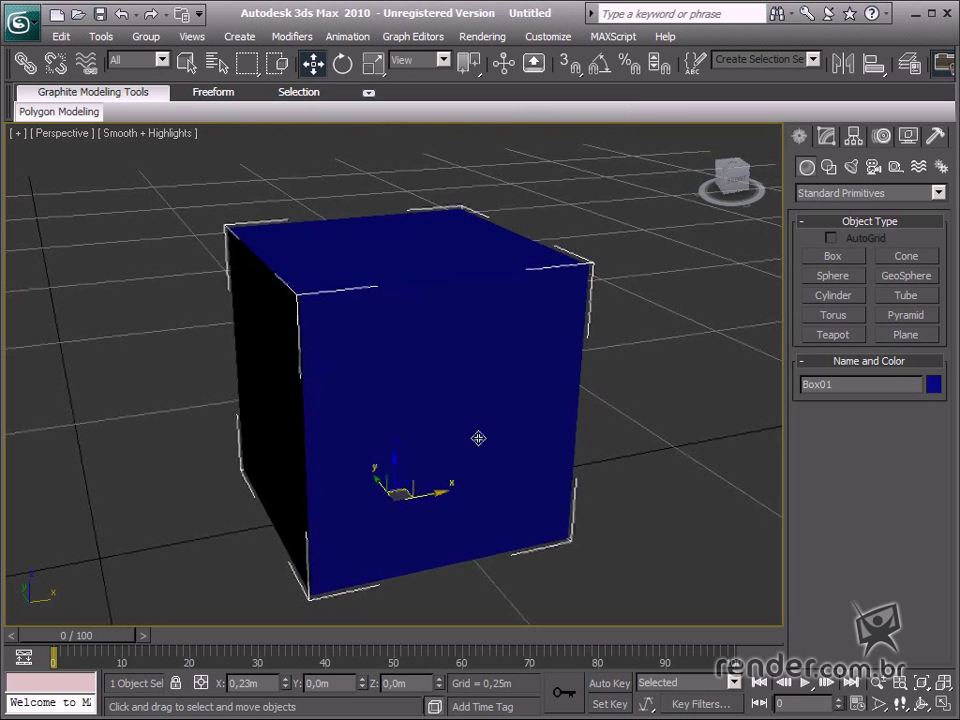
click(486, 37)
click(486, 37)
click(486, 37)
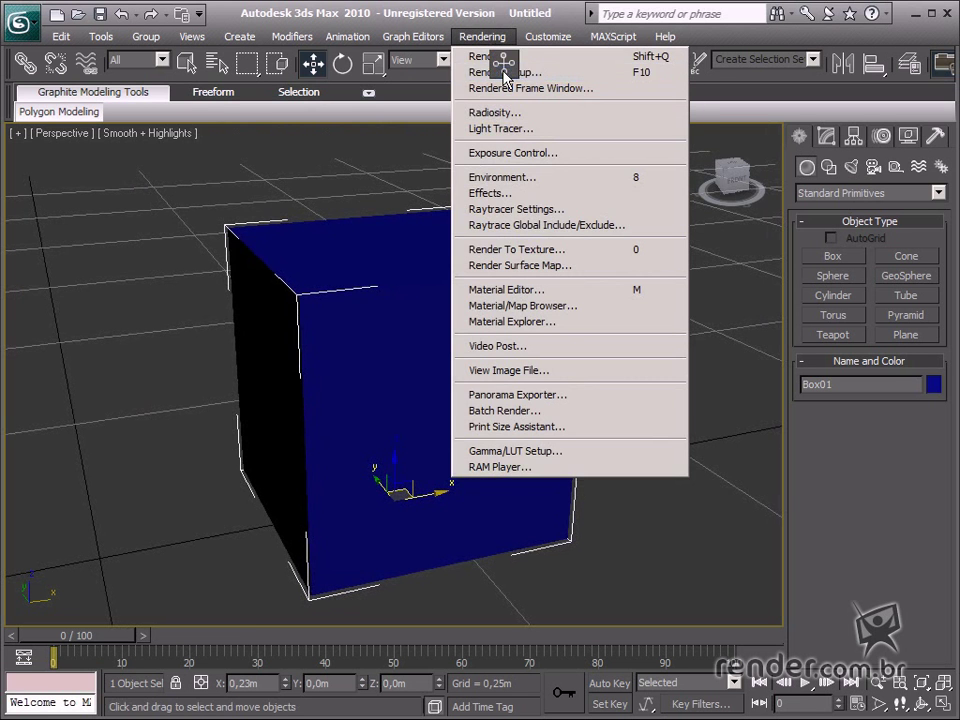
click(505, 72)
scroll(500, 300, down, 5)
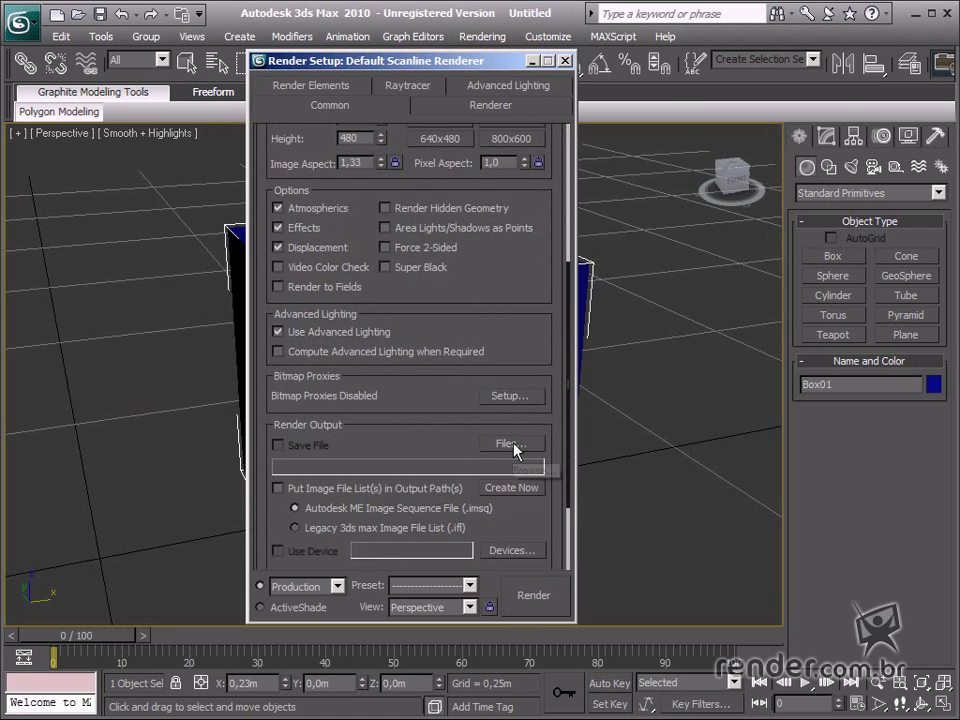
click(511, 445)
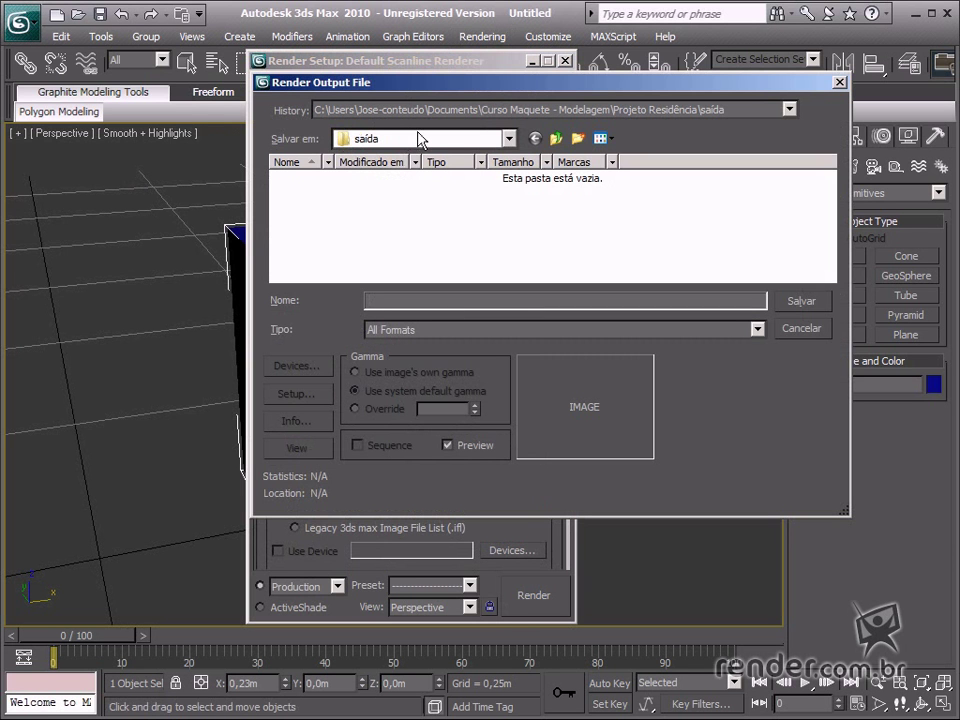
click(840, 85)
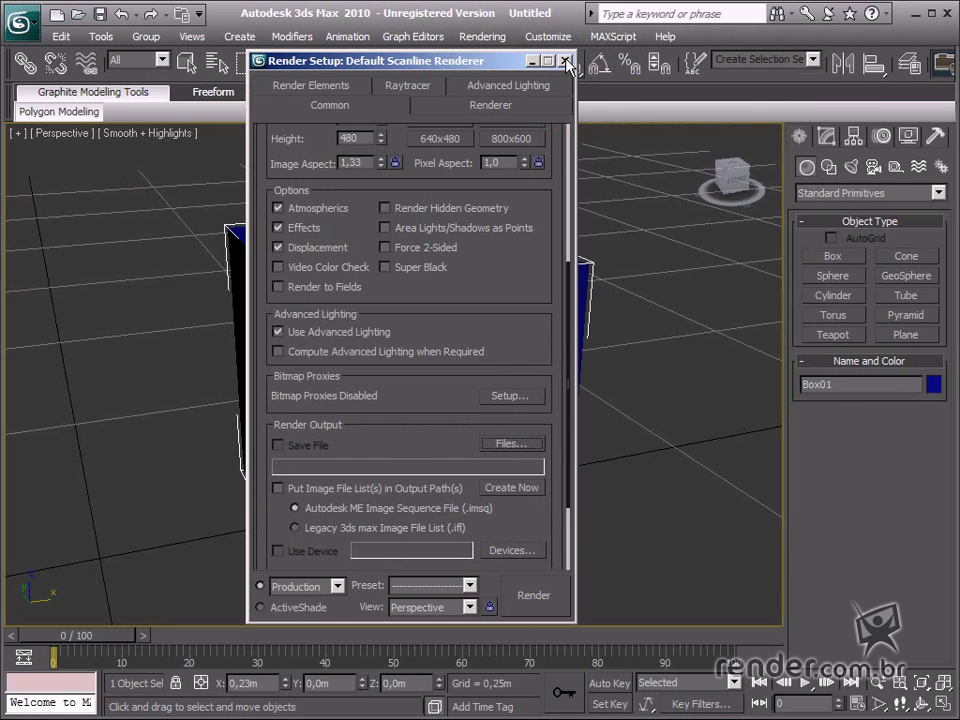
click(565, 60)
Review the File I/O folders in the user path configuration from Animations to VideoPost and close it
click(546, 36)
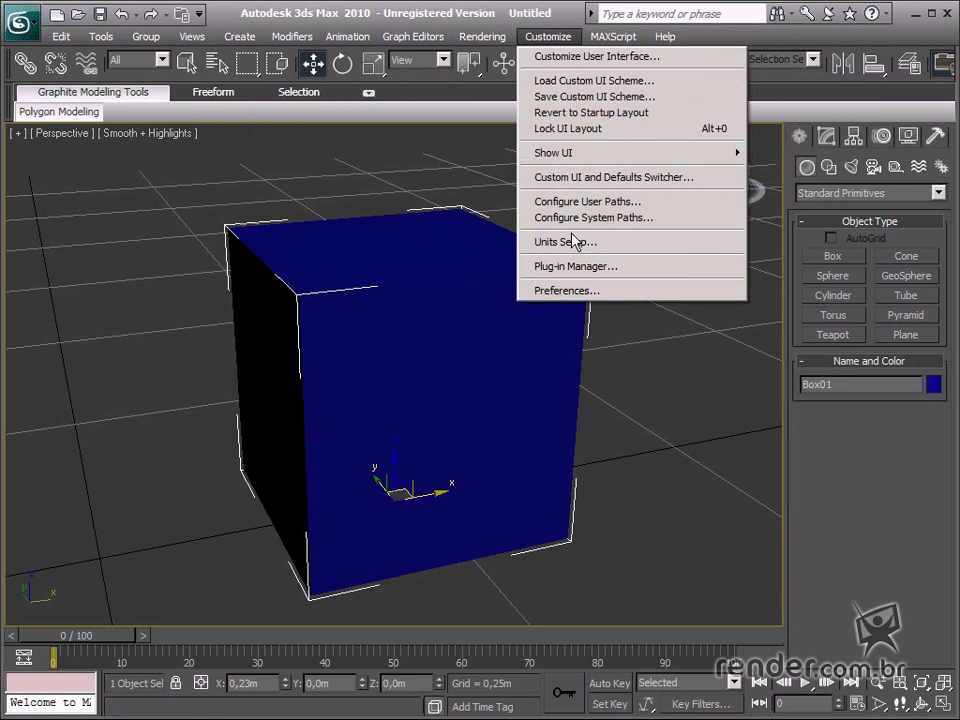
click(584, 205)
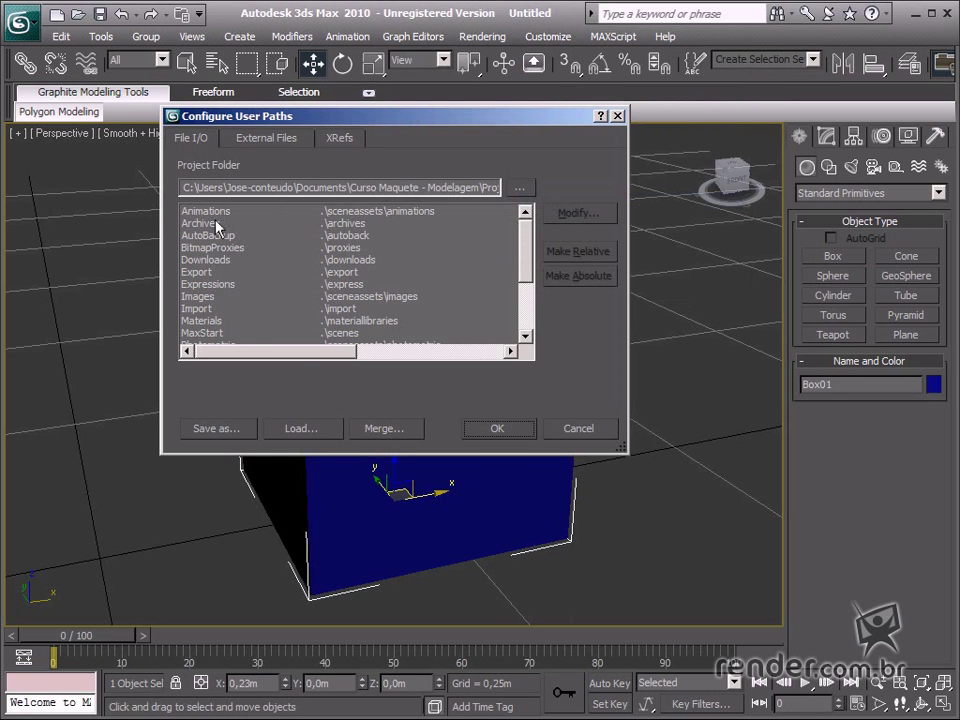
scroll(434, 327, down, 3)
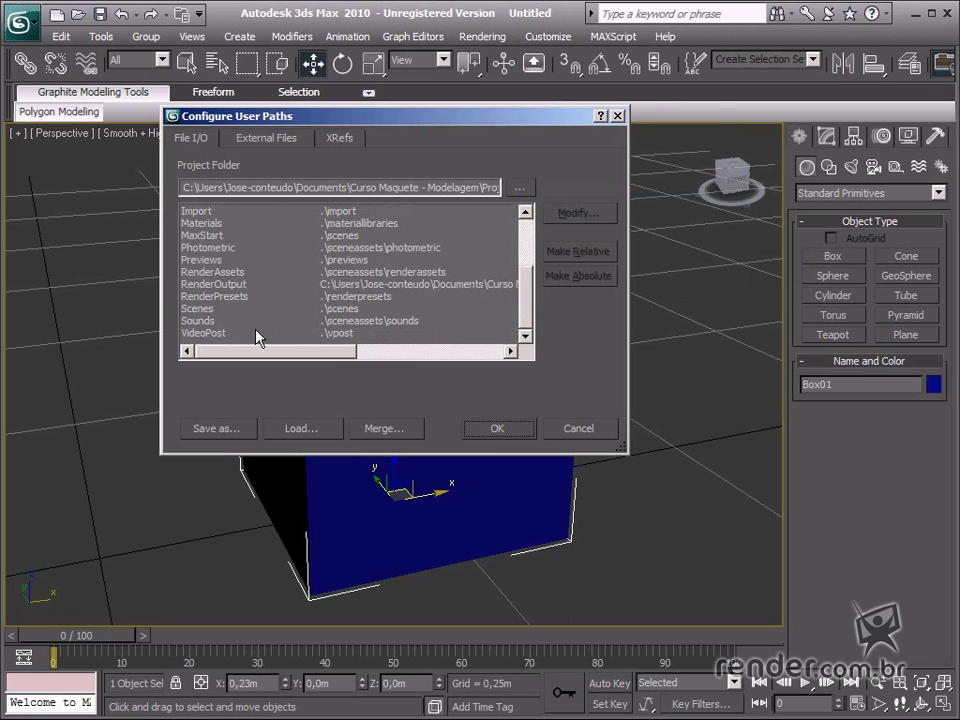
scroll(528, 284, up, 1)
drag(528, 284, 528, 249)
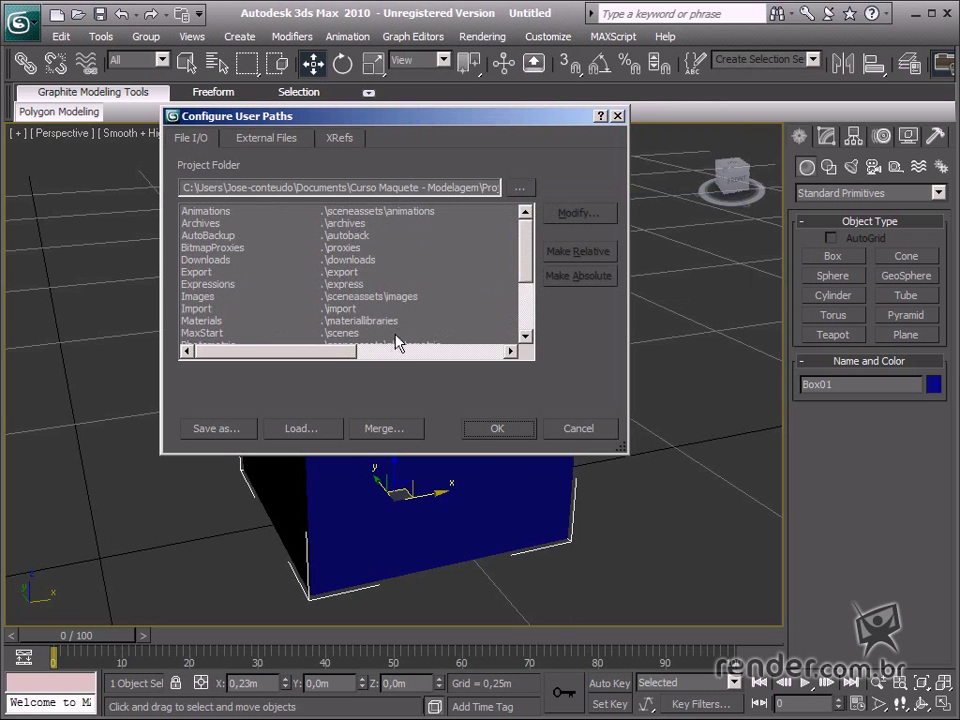
drag(527, 274, 528, 342)
click(514, 428)
drag(581, 208, 640, 403)
click(686, 484)
click(480, 474)
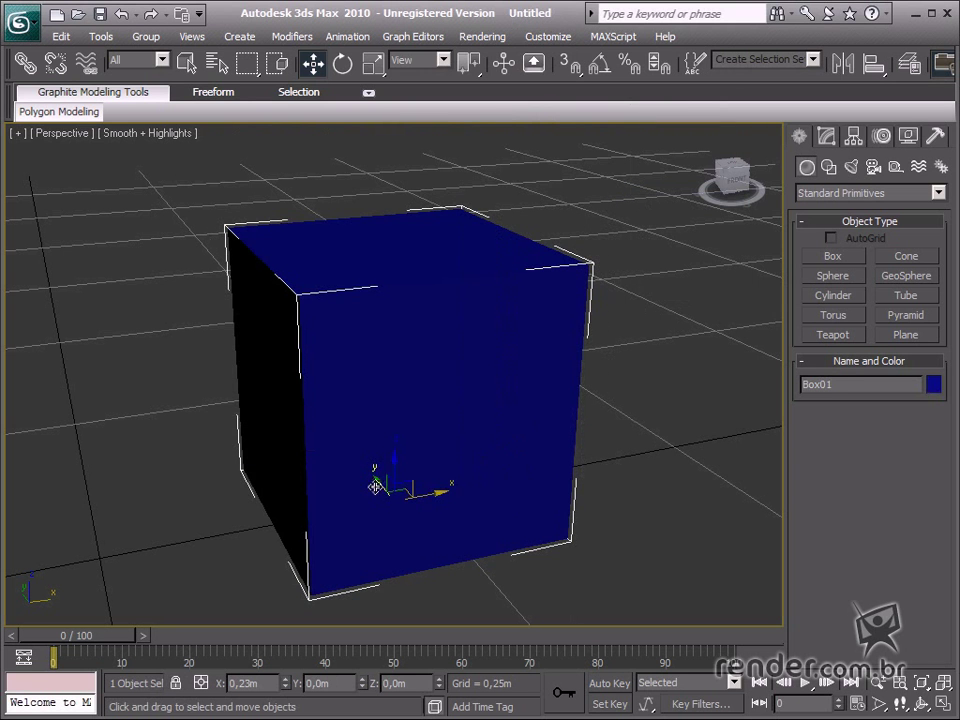